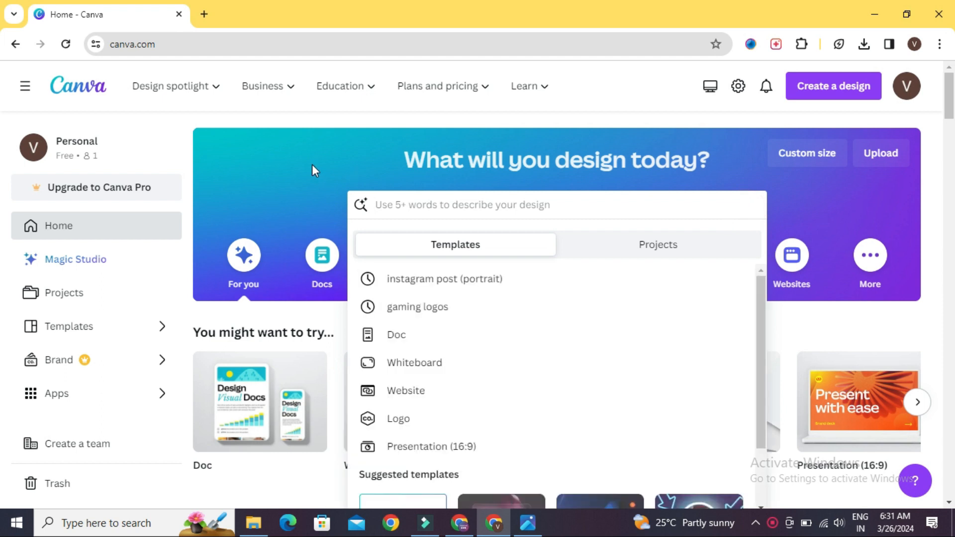
{"action": "left_click", "coordinate": [309, 115]}
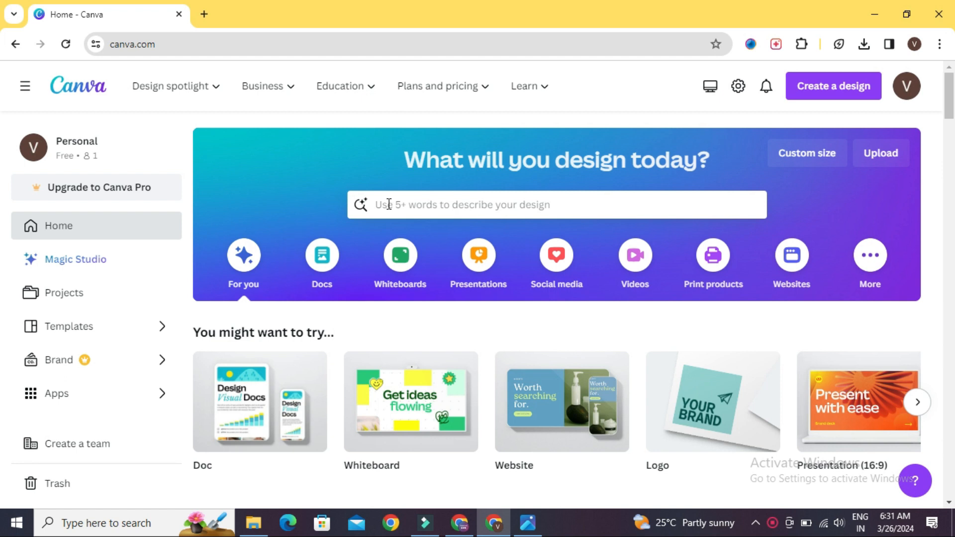
{"action": "left_click", "coordinate": [907, 87]}
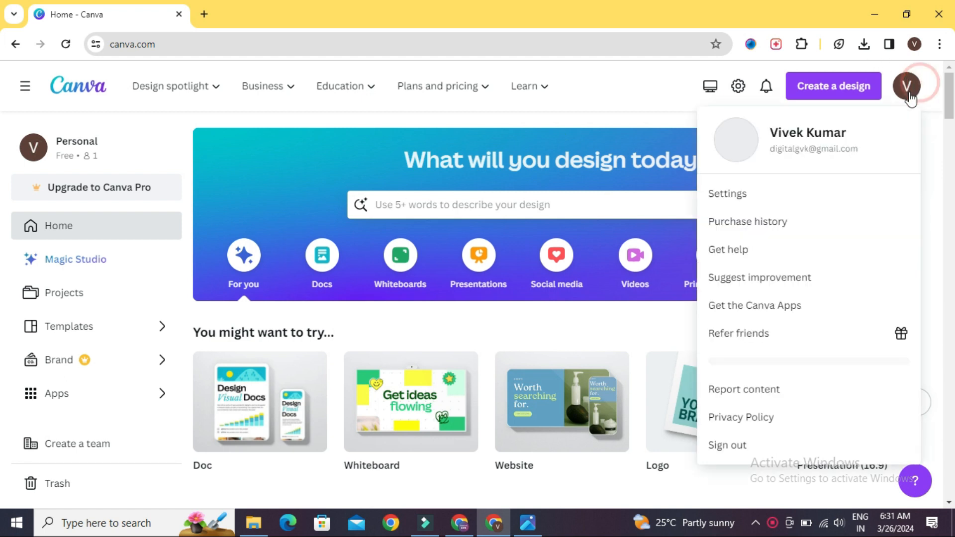
{"action": "left_click", "coordinate": [910, 90]}
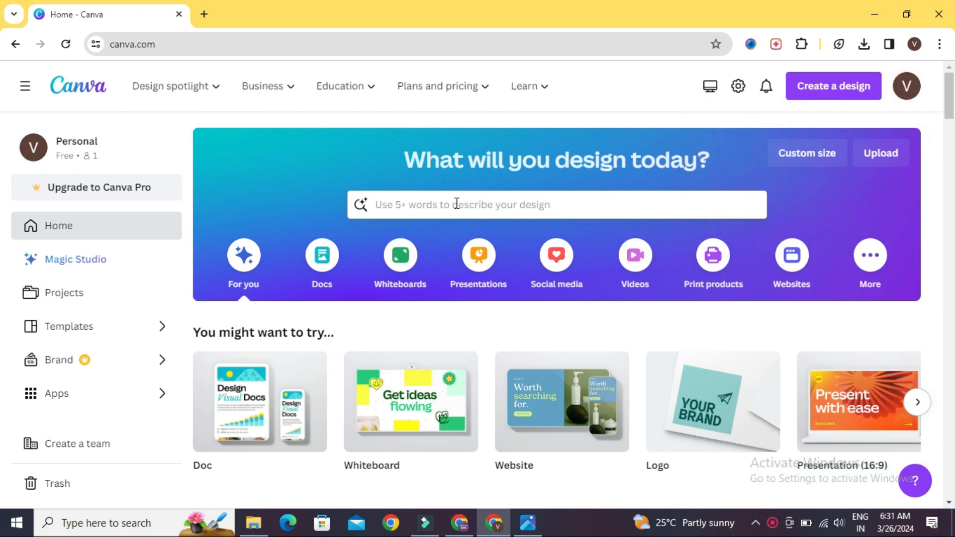
Search the templates for "instagram post" and choose the Instagram Post (Portrait) category.
{"action": "left_click", "coordinate": [456, 204]}
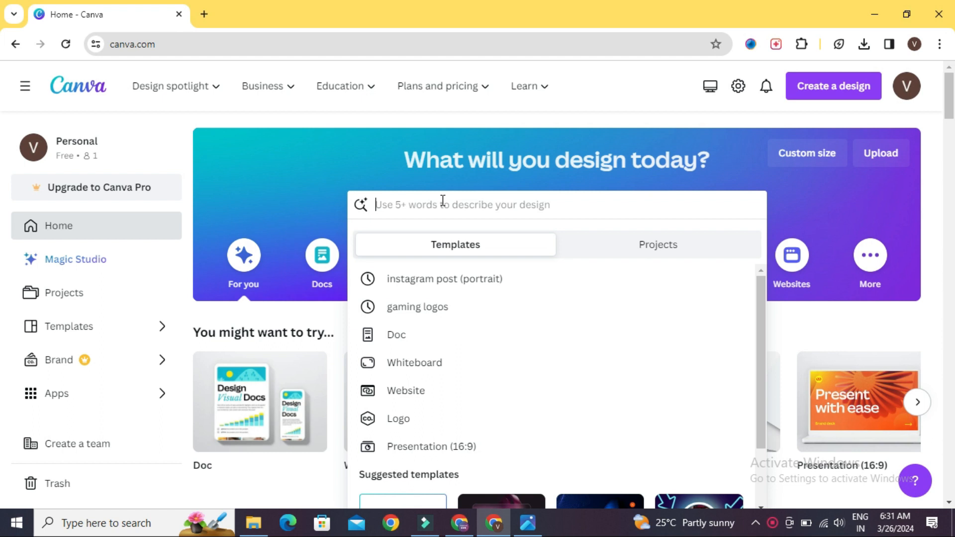
{"action": "type", "text": "instagram post"}
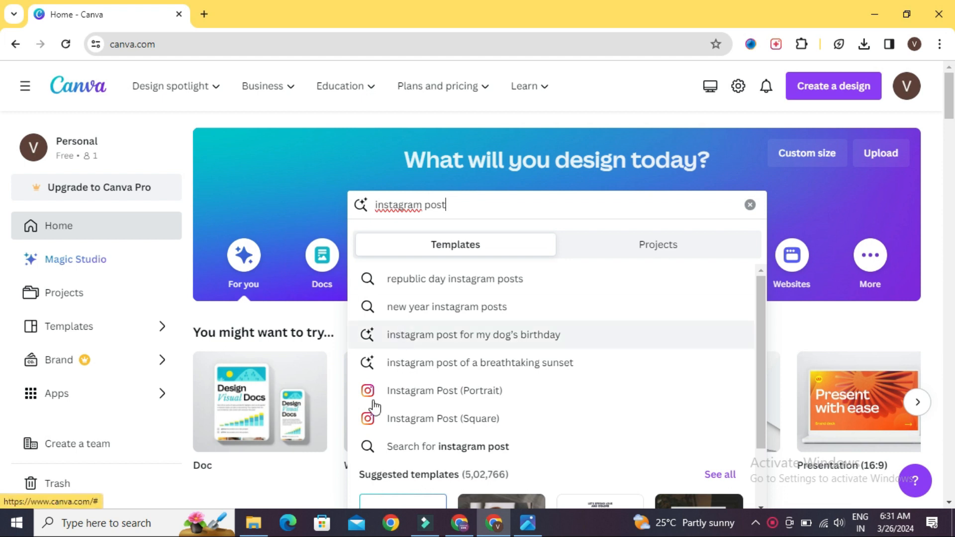
{"action": "left_click", "coordinate": [428, 393]}
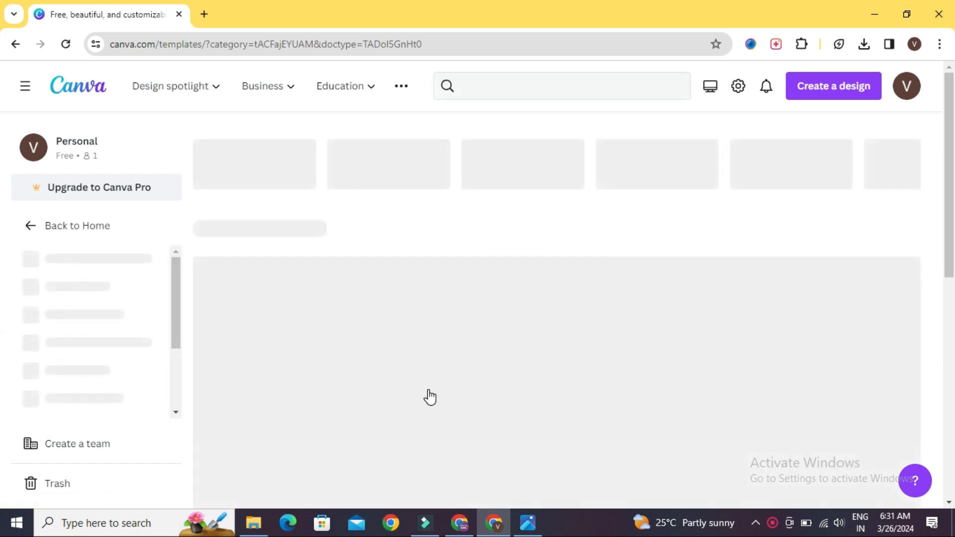
Browse the portrait Instagram post templates for a suitable quote design.
{"action": "scroll", "coordinate": [429, 396], "scroll_direction": "down", "scroll_amount": 4}
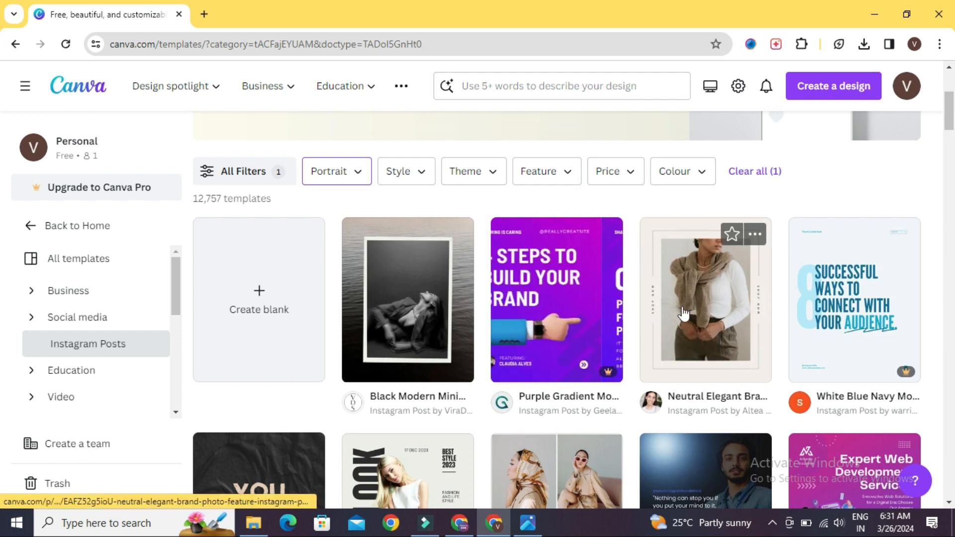
{"action": "scroll", "coordinate": [823, 308], "scroll_direction": "down", "scroll_amount": 3}
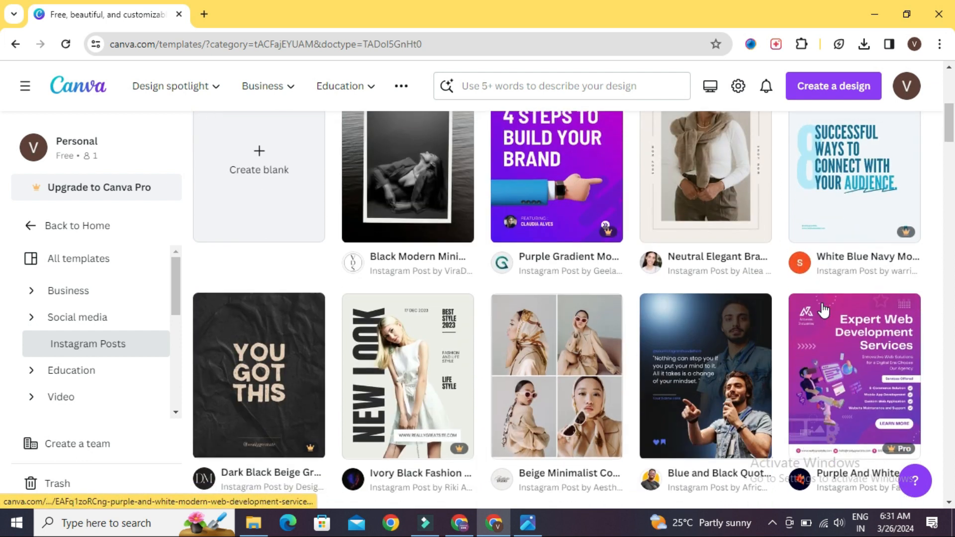
{"action": "scroll", "coordinate": [821, 309], "scroll_direction": "up", "scroll_amount": 5}
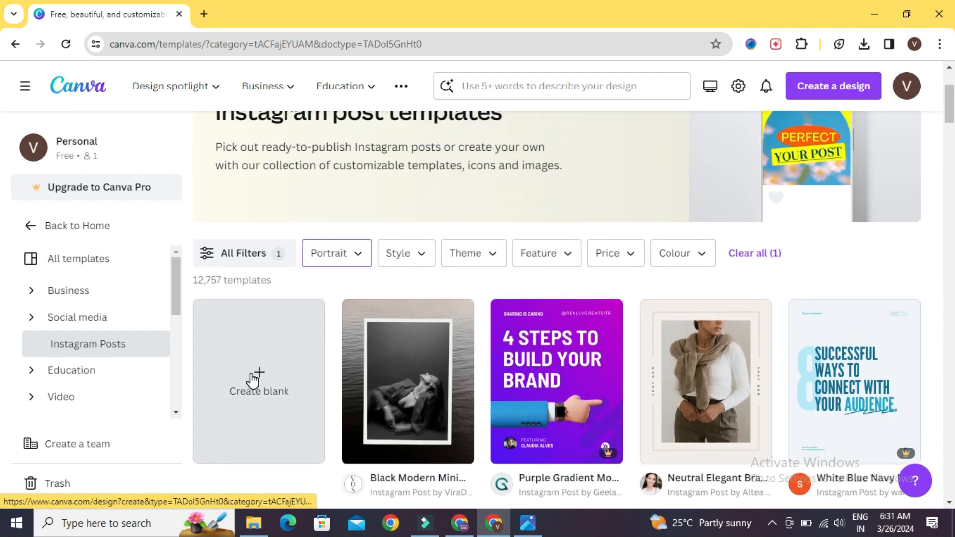
{"action": "scroll", "coordinate": [248, 370], "scroll_direction": "down", "scroll_amount": 10}
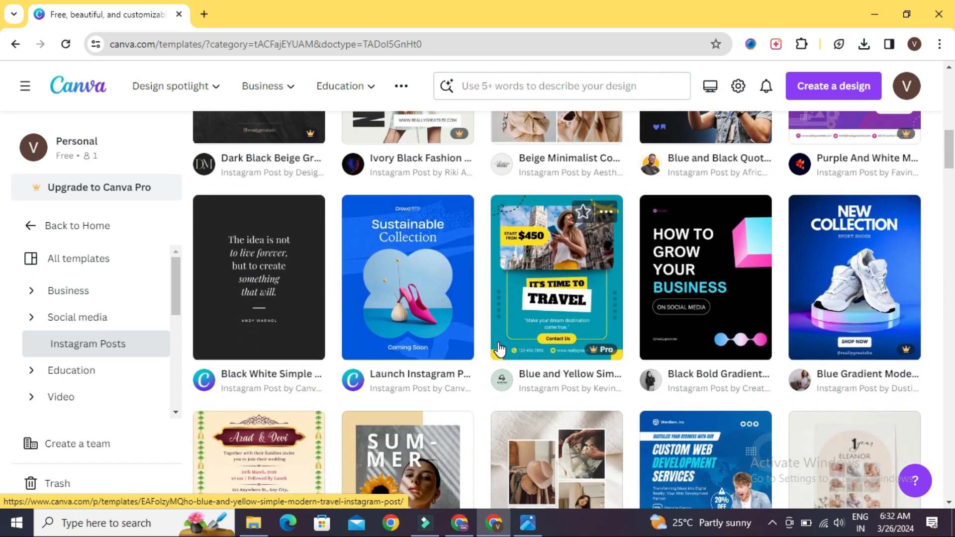
{"action": "scroll", "coordinate": [665, 341], "scroll_direction": "down", "scroll_amount": 15}
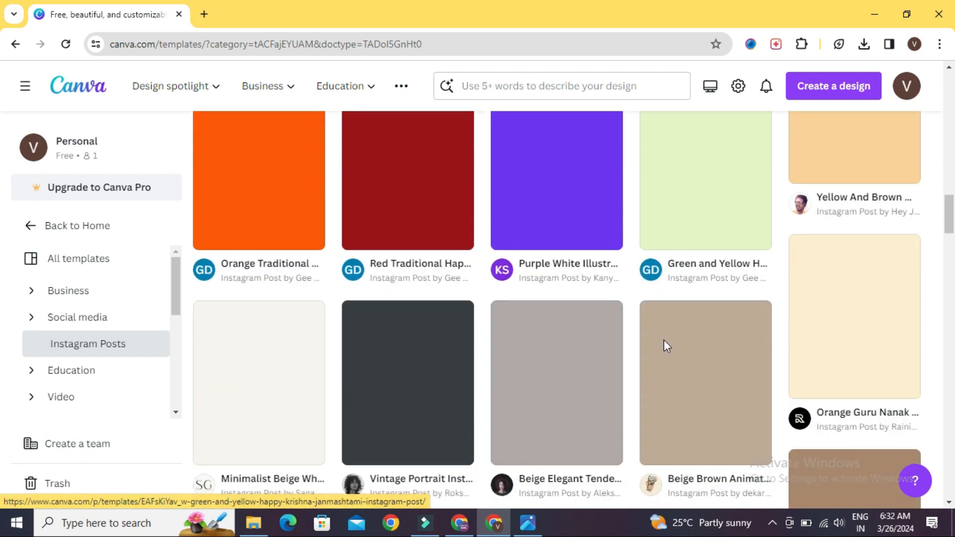
{"action": "scroll", "coordinate": [664, 340], "scroll_direction": "down", "scroll_amount": 9}
{"action": "scroll", "coordinate": [664, 341], "scroll_direction": "up", "scroll_amount": 20}
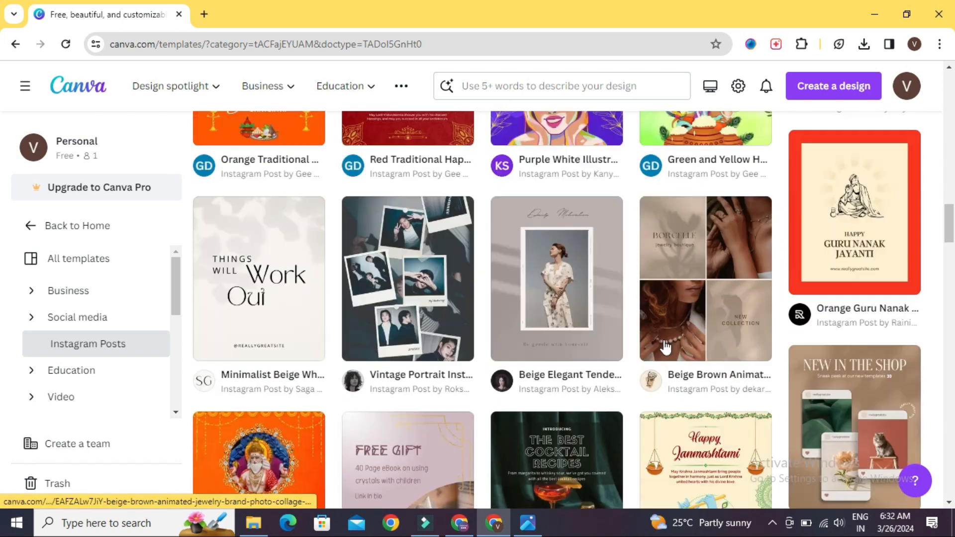
{"action": "scroll", "coordinate": [664, 341], "scroll_direction": "down", "scroll_amount": 3}
{"action": "scroll", "coordinate": [664, 339], "scroll_direction": "down", "scroll_amount": 10}
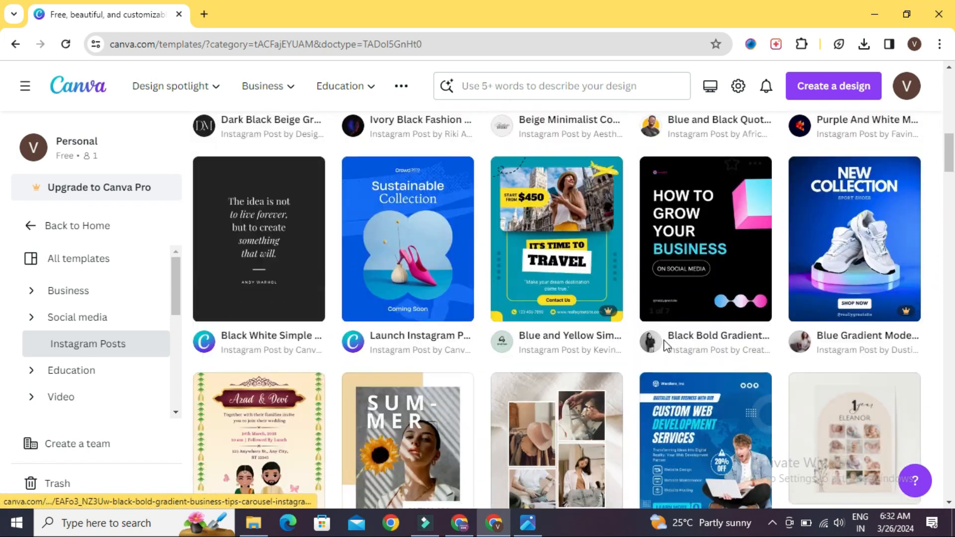
Open the Black White Simple Quote Instagram Post template, look through its similar designs, and start customising it in the editor.
{"action": "left_click", "coordinate": [277, 219]}
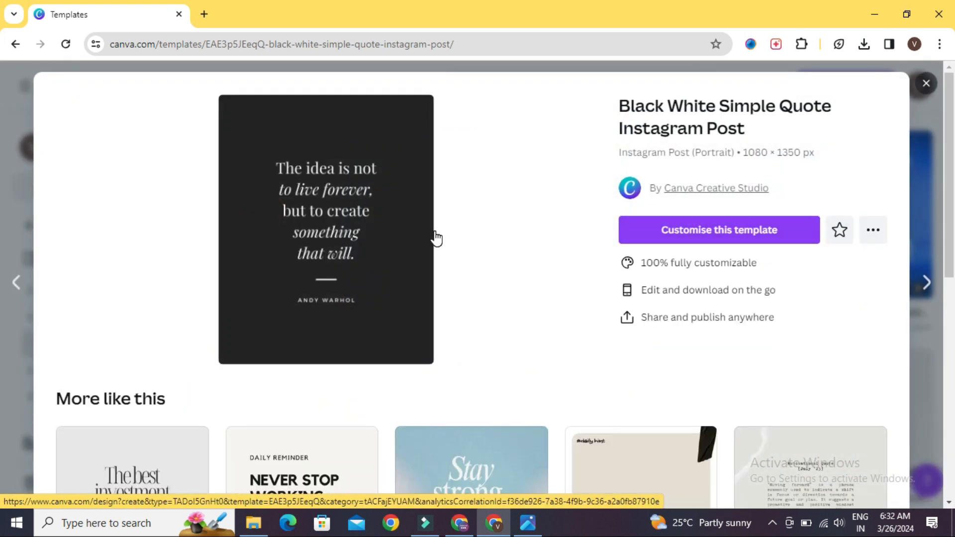
{"action": "scroll", "coordinate": [435, 238], "scroll_direction": "down", "scroll_amount": 5}
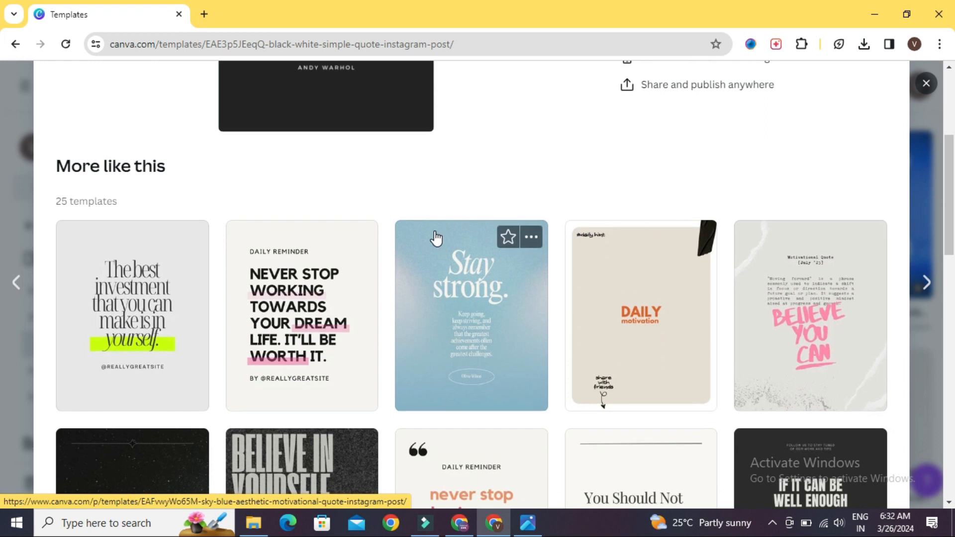
{"action": "scroll", "coordinate": [346, 371], "scroll_direction": "down", "scroll_amount": 15}
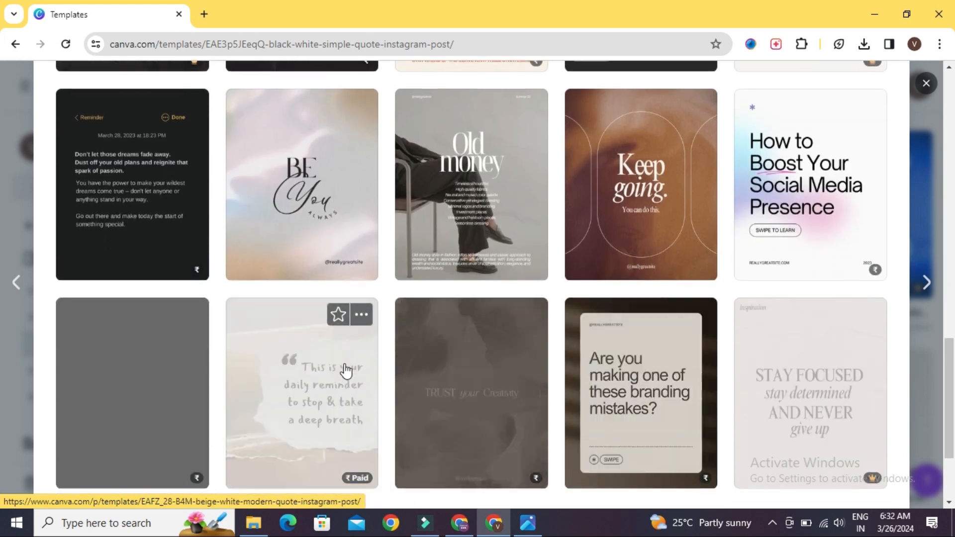
{"action": "scroll", "coordinate": [346, 371], "scroll_direction": "up", "scroll_amount": 7}
{"action": "scroll", "coordinate": [345, 371], "scroll_direction": "up", "scroll_amount": 10}
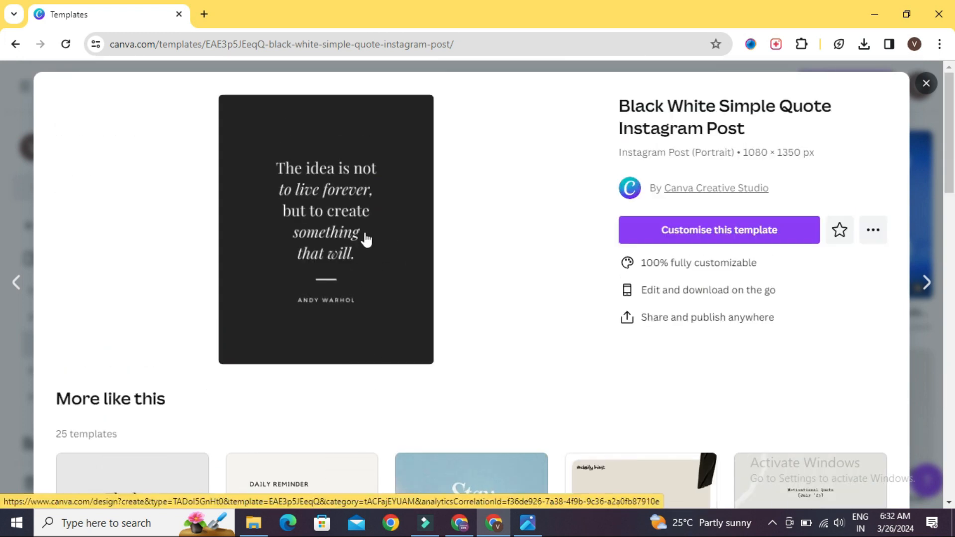
{"action": "left_click", "coordinate": [770, 233]}
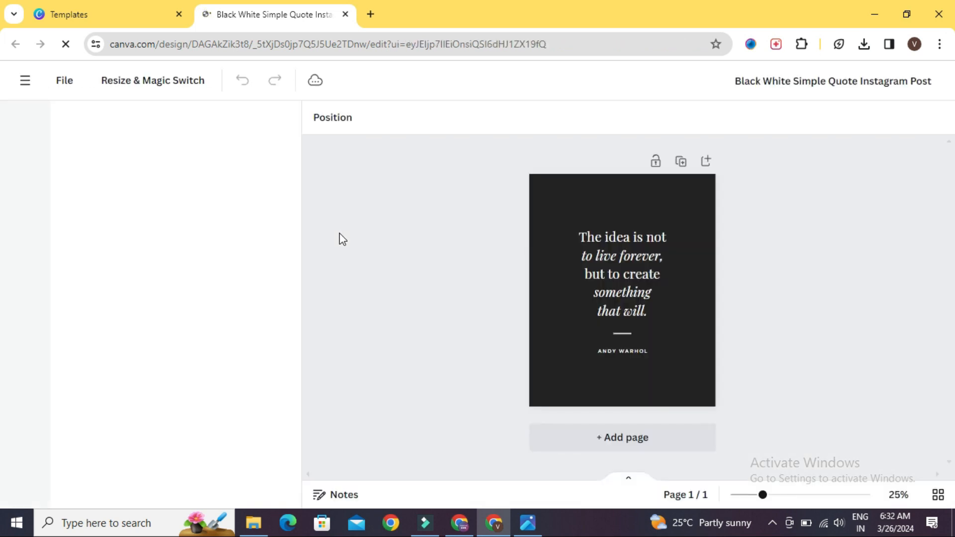
{"action": "left_click", "coordinate": [610, 263]}
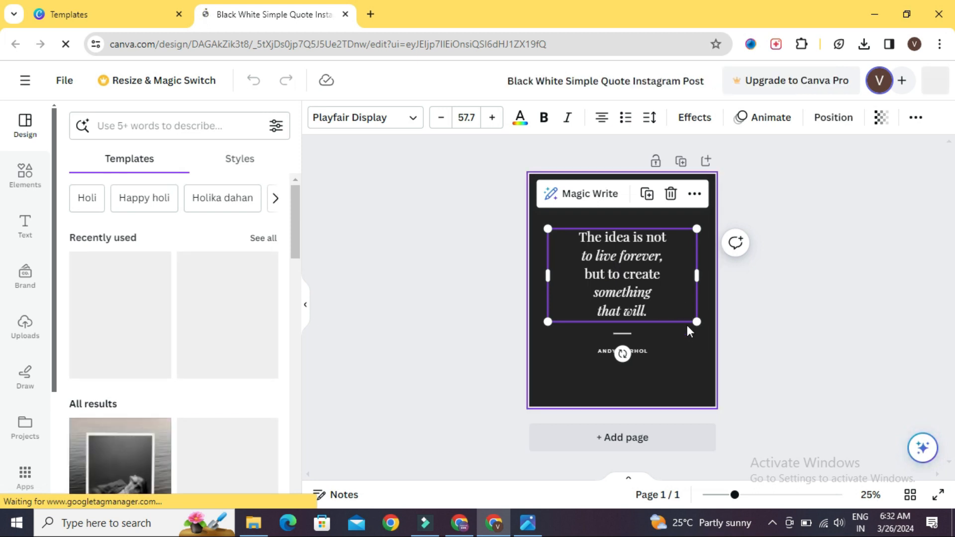
{"action": "left_click", "coordinate": [689, 357]}
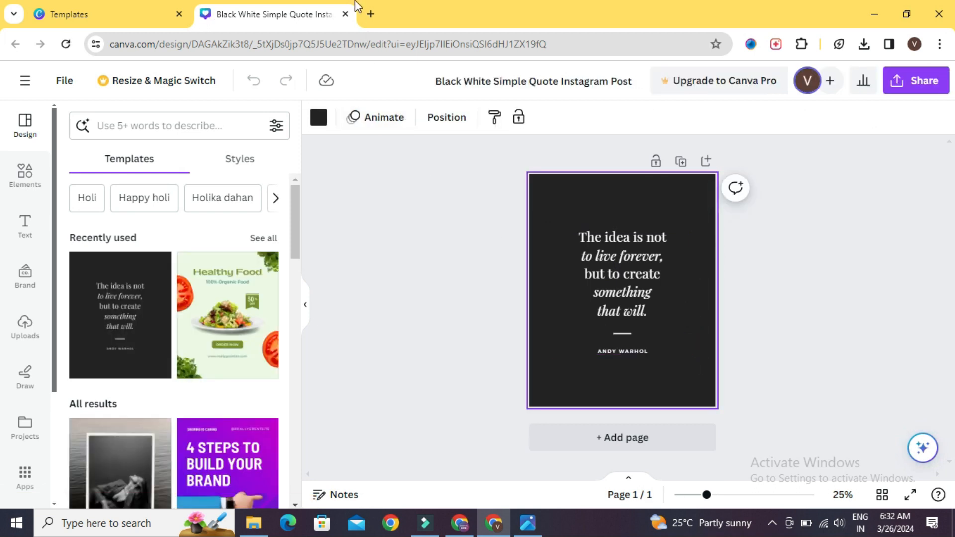
Search the web for "chat gpt" in a new browser tab and open the ChatGPT site.
{"action": "left_click", "coordinate": [372, 13]}
{"action": "type", "text": "chat"}
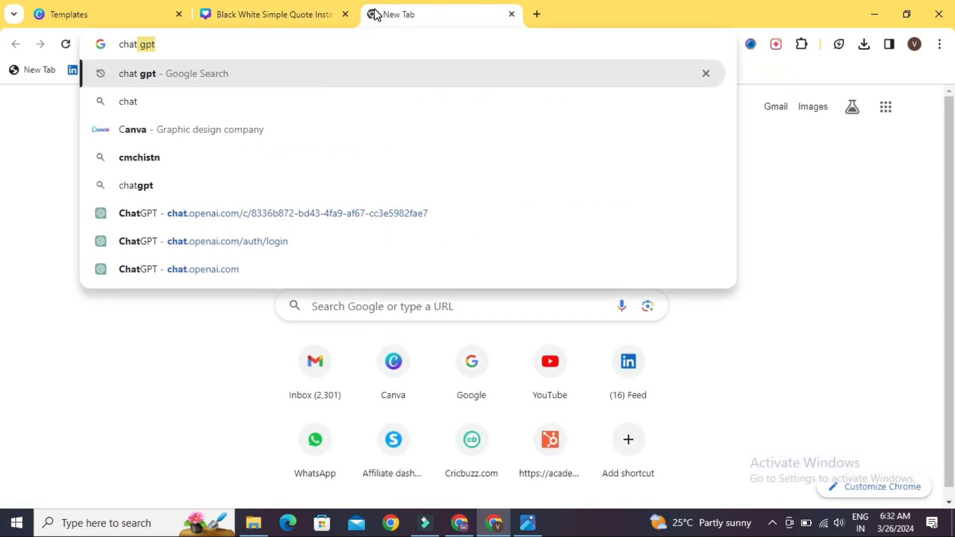
{"action": "key", "text": "Return"}
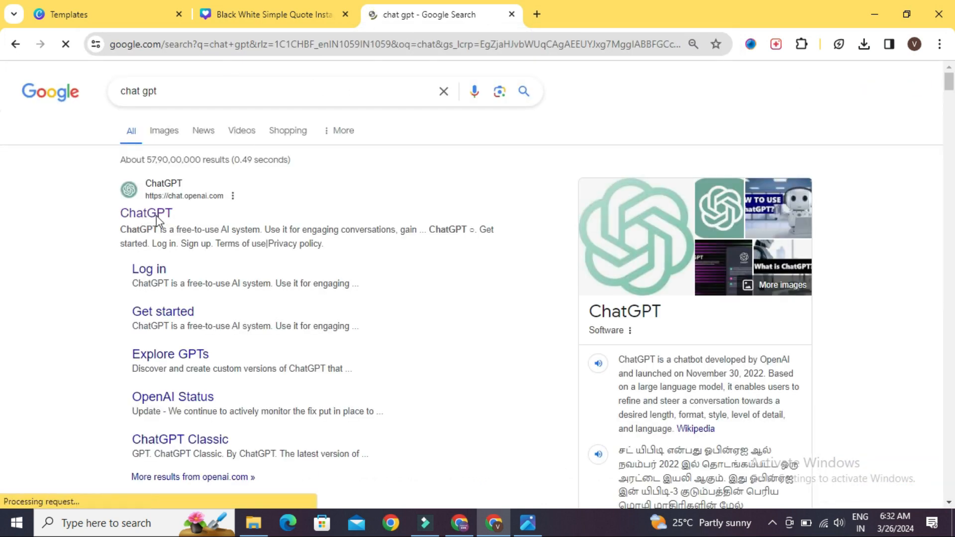
{"action": "left_click", "coordinate": [155, 217]}
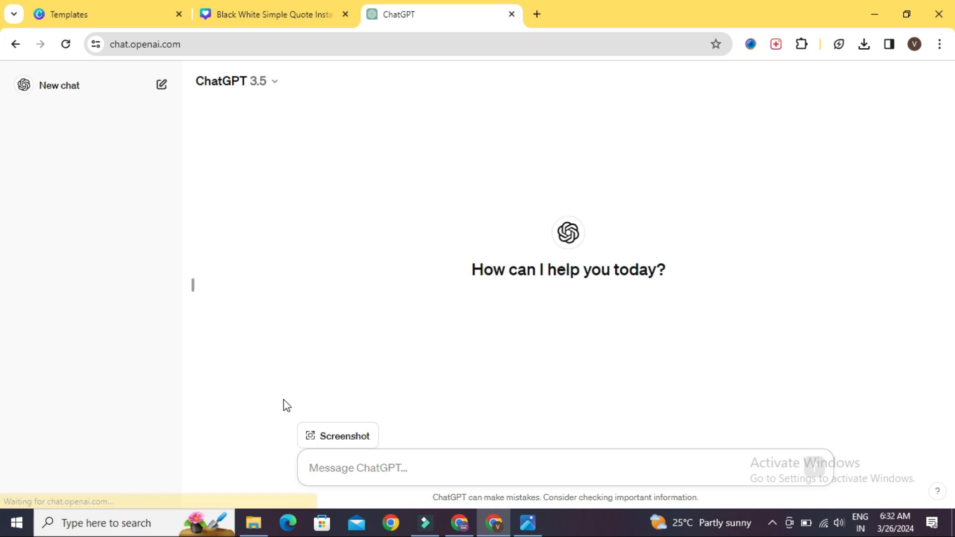
Ask ChatGPT for "top 1 motivation quotes".
{"action": "type", "text": "t"}
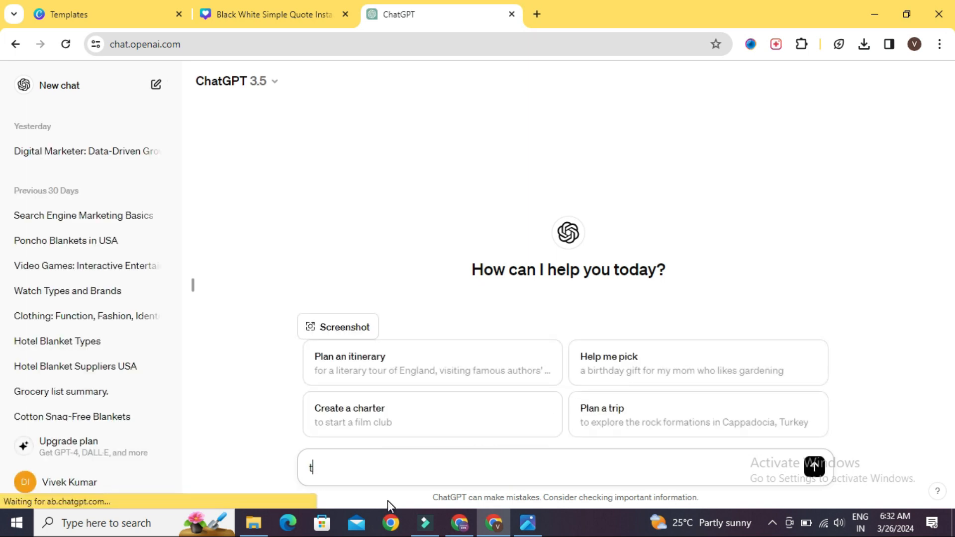
{"action": "type", "text": "op 1 "}
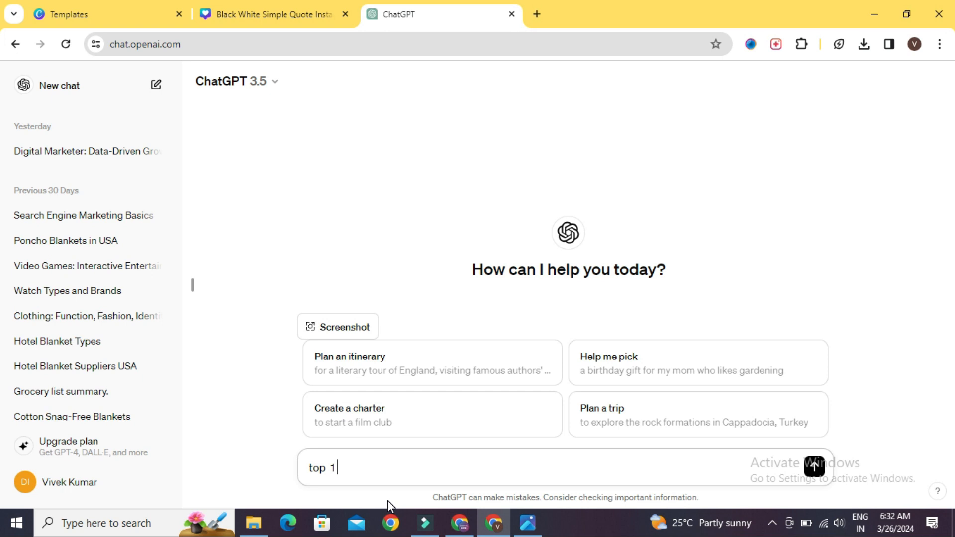
{"action": "type", "text": "motivation quotes"}
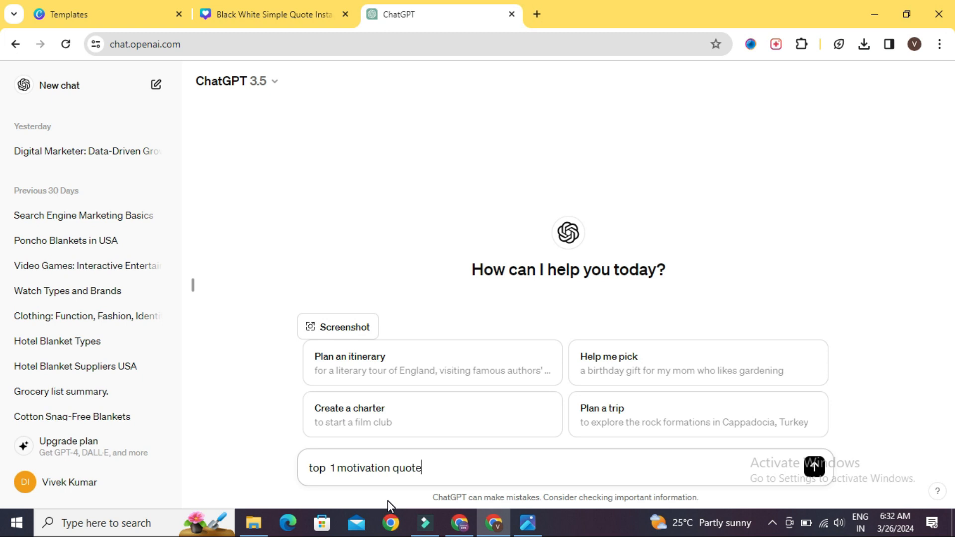
{"action": "key", "text": "Return"}
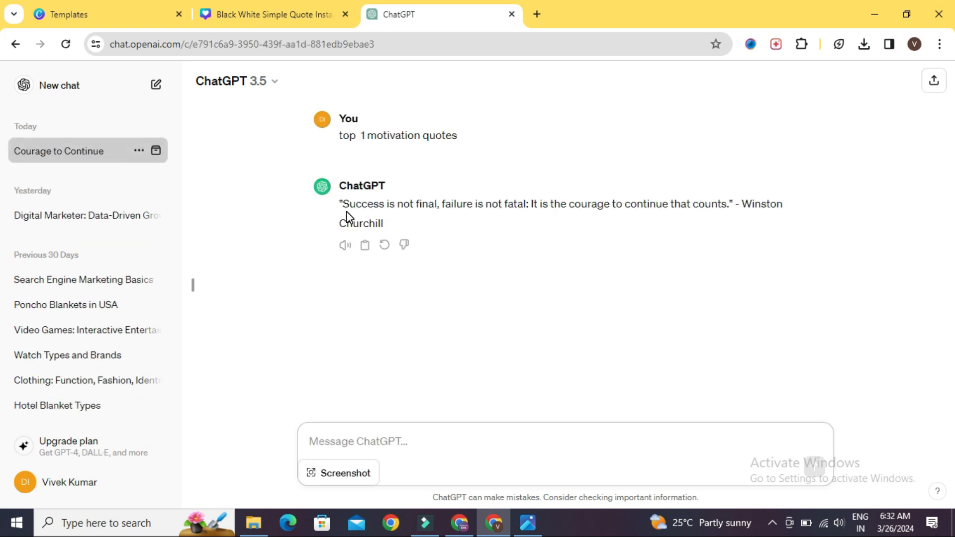
Copy the quote sentence from ChatGPT's answer, without the quotation marks and author.
{"action": "left_click_drag", "start_coordinate": [344, 207], "coordinate": [715, 205]}
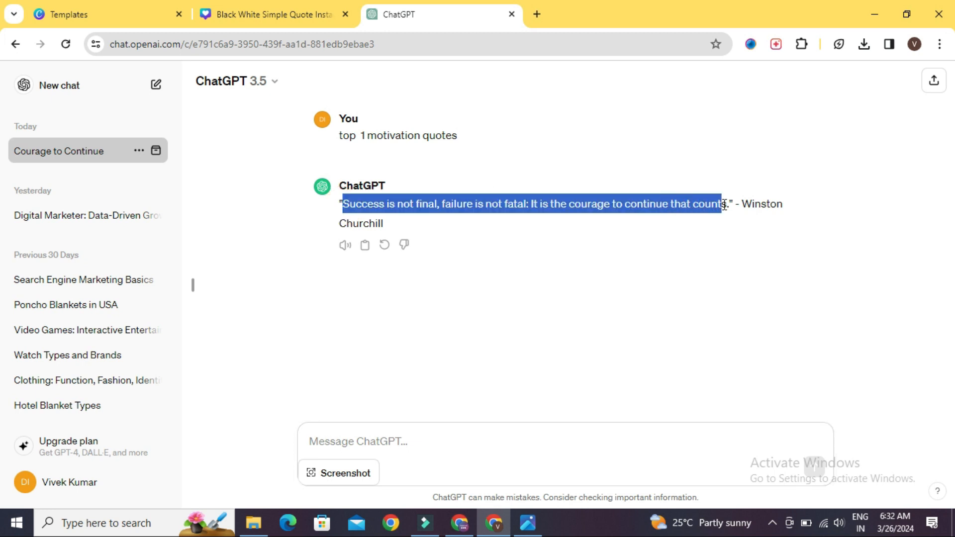
{"action": "right_click", "coordinate": [727, 205]}
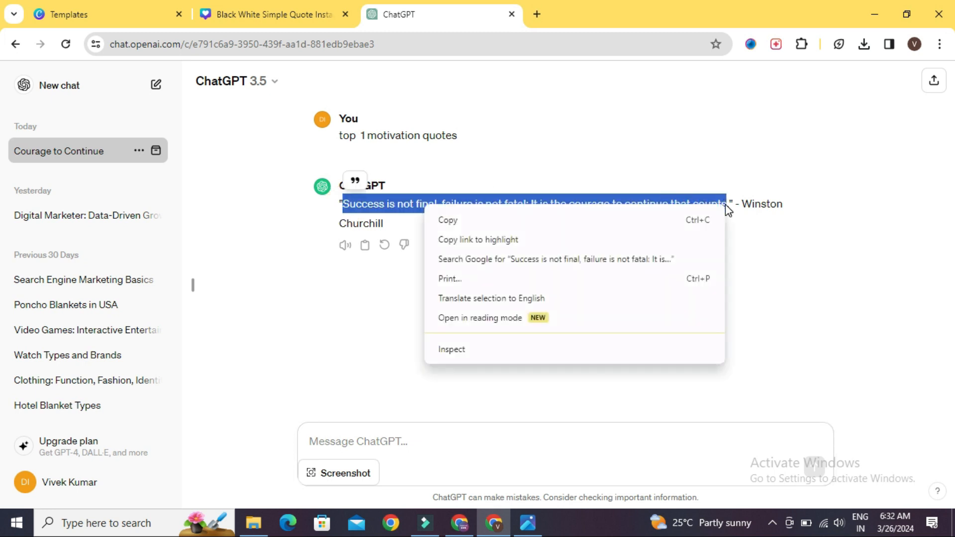
{"action": "left_click", "coordinate": [704, 219]}
Switch back to the Canva design and replace the template's quote with the copied text "Success is not final, failure is not fatal: It is the courage to continue that counts".
{"action": "left_click", "coordinate": [236, 4]}
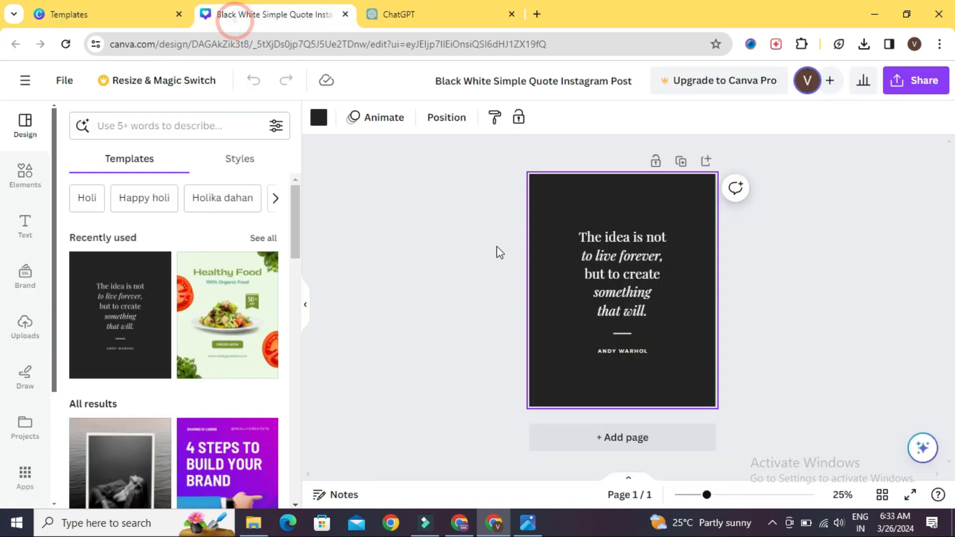
{"action": "left_click", "coordinate": [632, 255]}
{"action": "double_click", "coordinate": [631, 256]}
{"action": "right_click", "coordinate": [632, 255]}
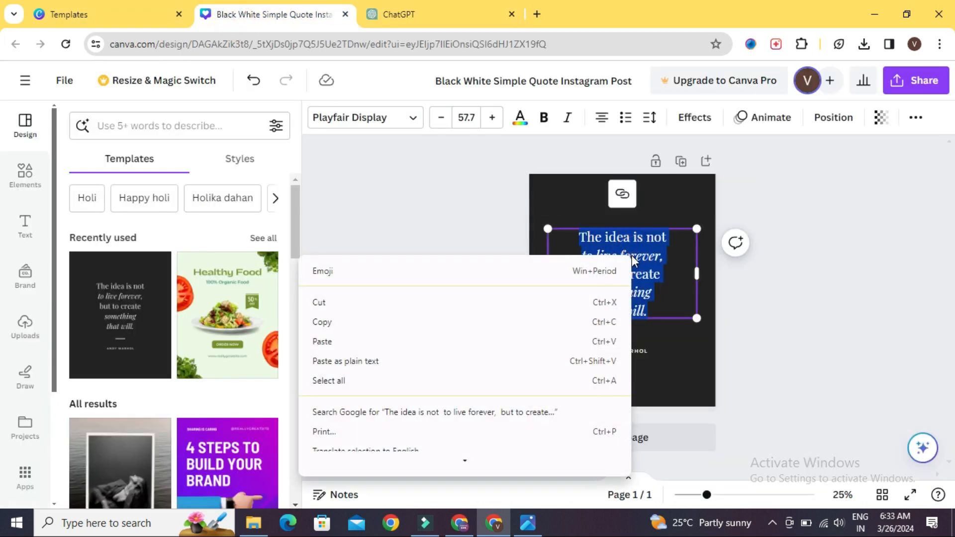
{"action": "left_click", "coordinate": [517, 342]}
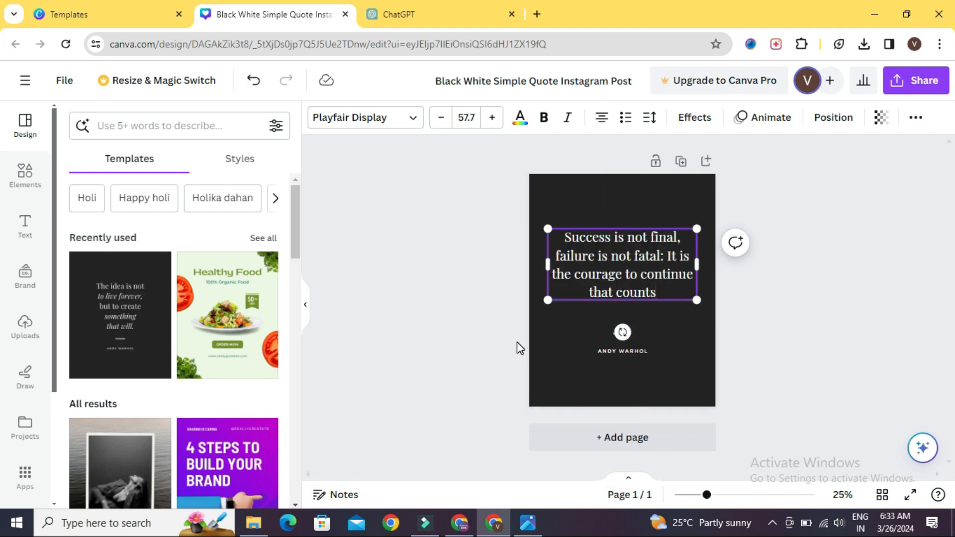
Switch to ChatGPT and select the author name "Winston Churchill" at the end of the quote answer.
{"action": "left_click", "coordinate": [643, 351]}
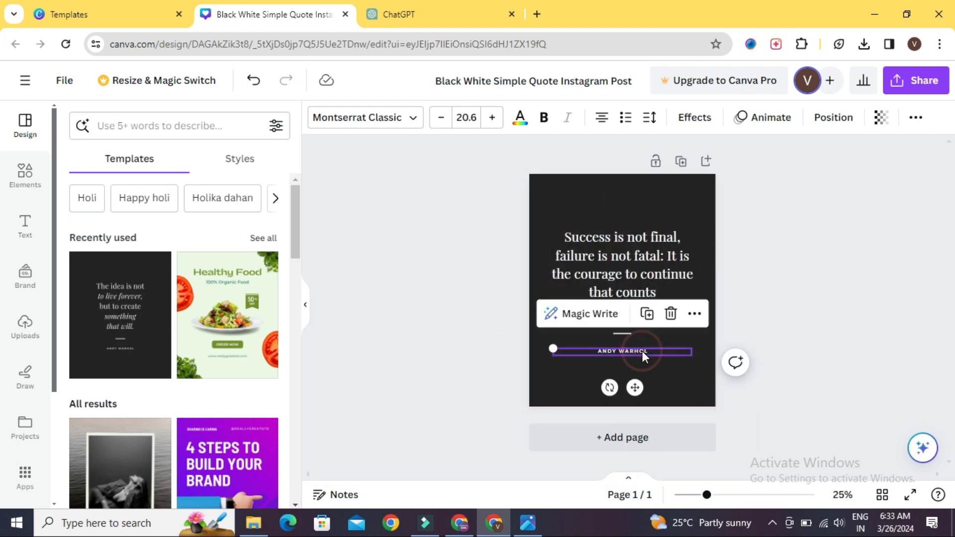
{"action": "left_click", "coordinate": [426, 15]}
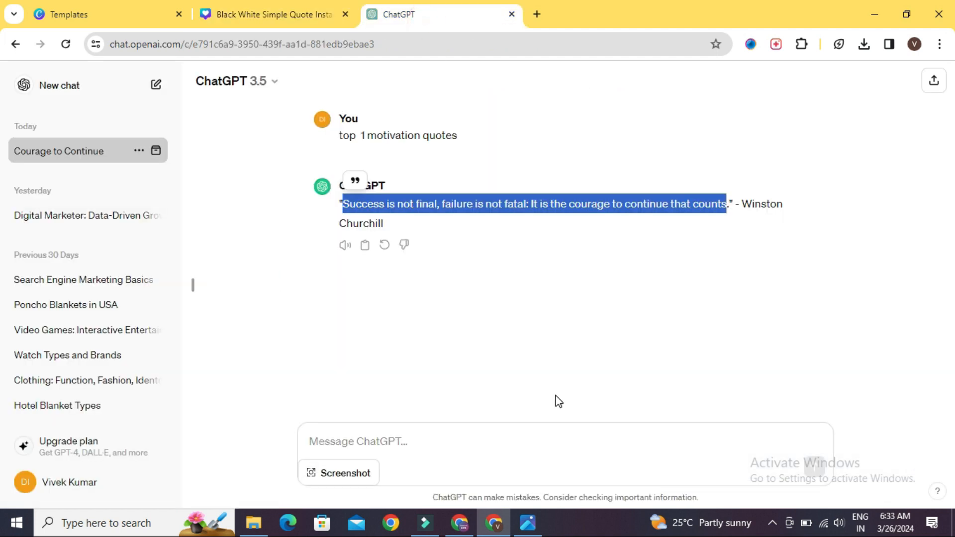
{"action": "left_click_drag", "start_coordinate": [742, 205], "coordinate": [465, 234]}
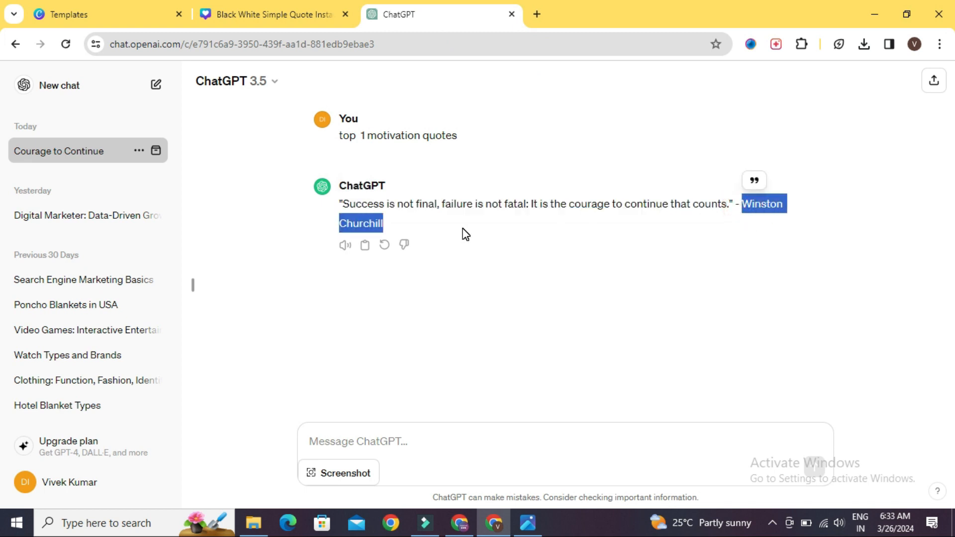
Try to replace the author name under the quote in the Canva design with the one from ChatGPT.
{"action": "left_click", "coordinate": [253, 10]}
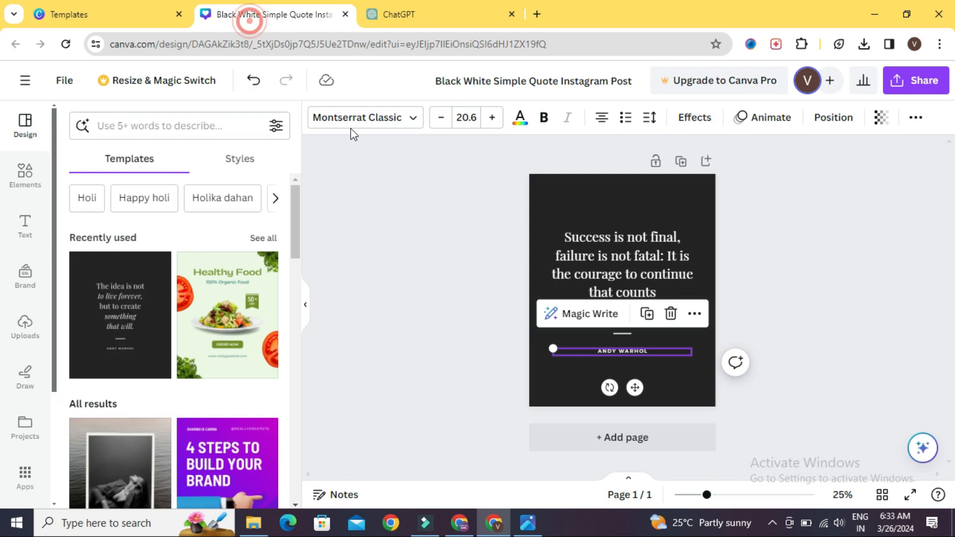
{"action": "left_click", "coordinate": [612, 350]}
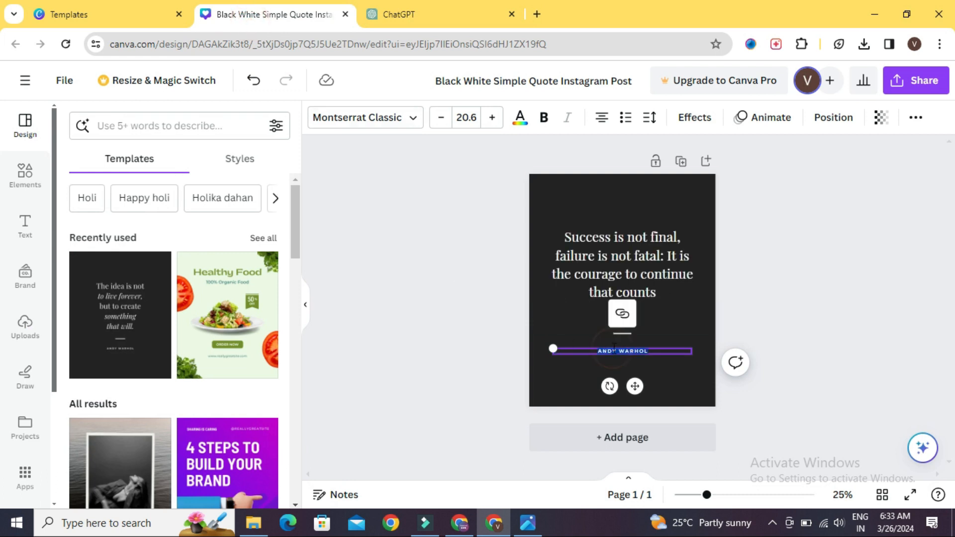
{"action": "left_click", "coordinate": [480, 15]}
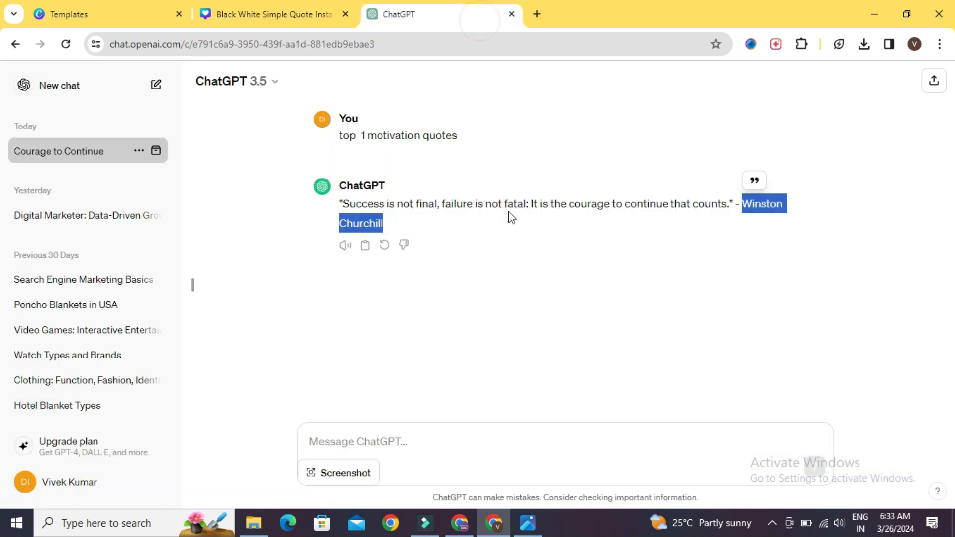
{"action": "left_click", "coordinate": [276, 15]}
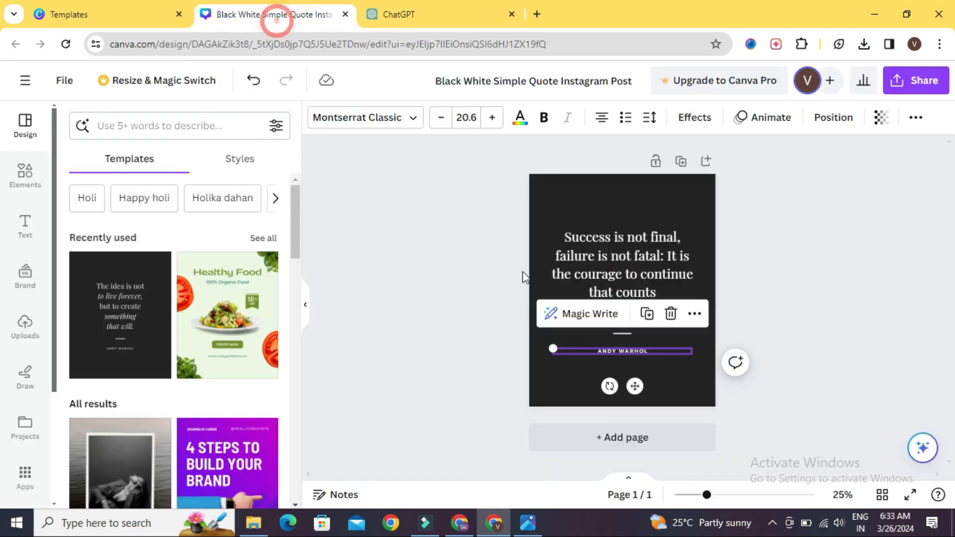
{"action": "double_click", "coordinate": [642, 354]}
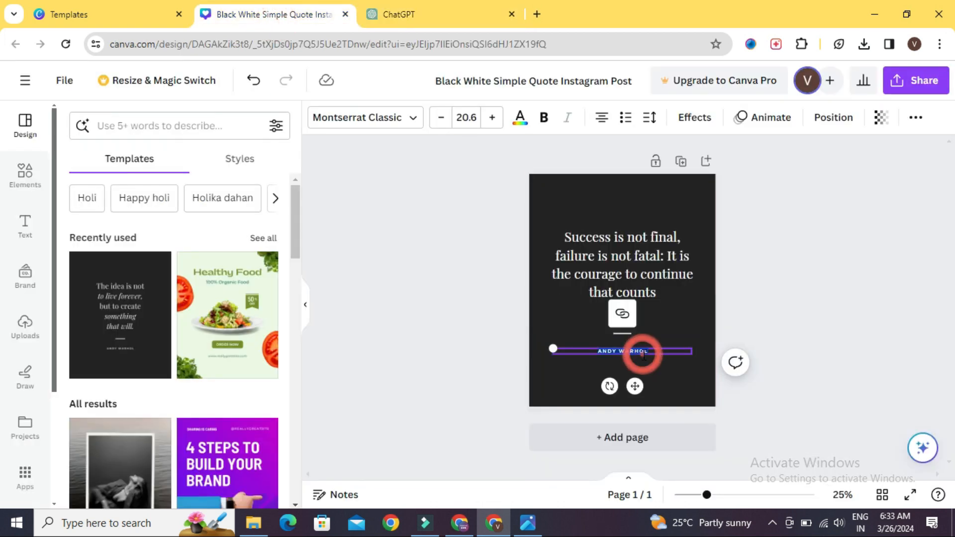
{"action": "left_click", "coordinate": [644, 355]}
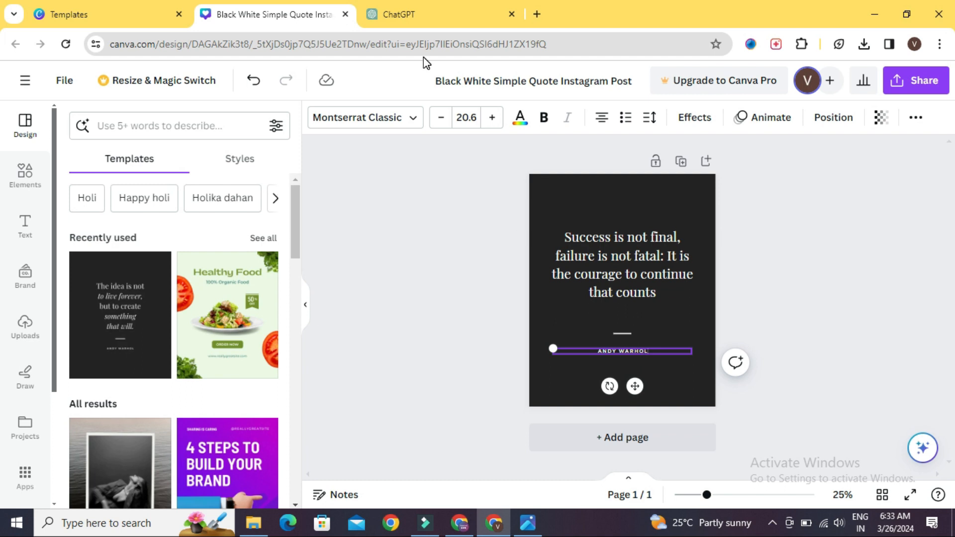
Return to ChatGPT and copy the selected author name "Winston Churchill".
{"action": "left_click", "coordinate": [391, 15]}
{"action": "right_click", "coordinate": [762, 208]}
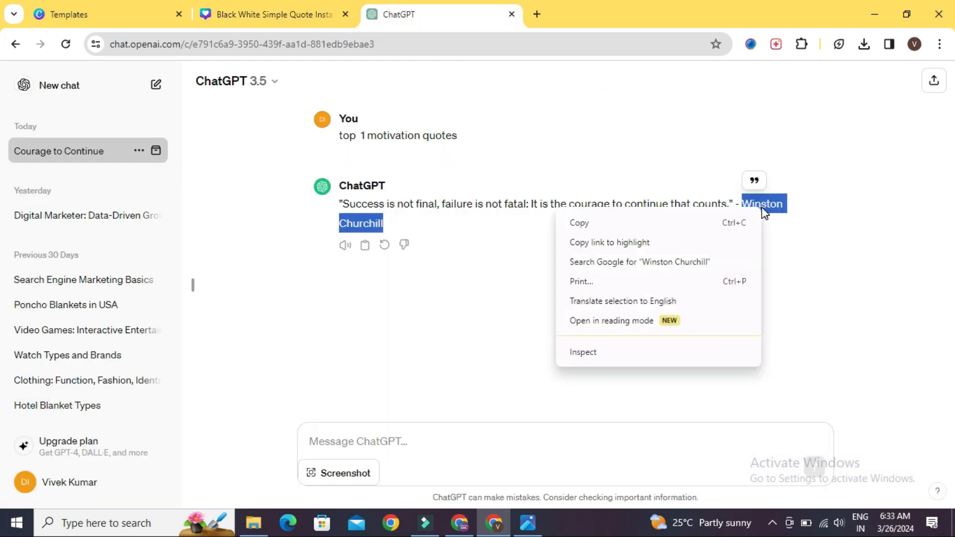
{"action": "left_click", "coordinate": [717, 221]}
Switch back to the Canva design and replace the author line under the quote with "Winston Churchill".
{"action": "left_click", "coordinate": [241, 7]}
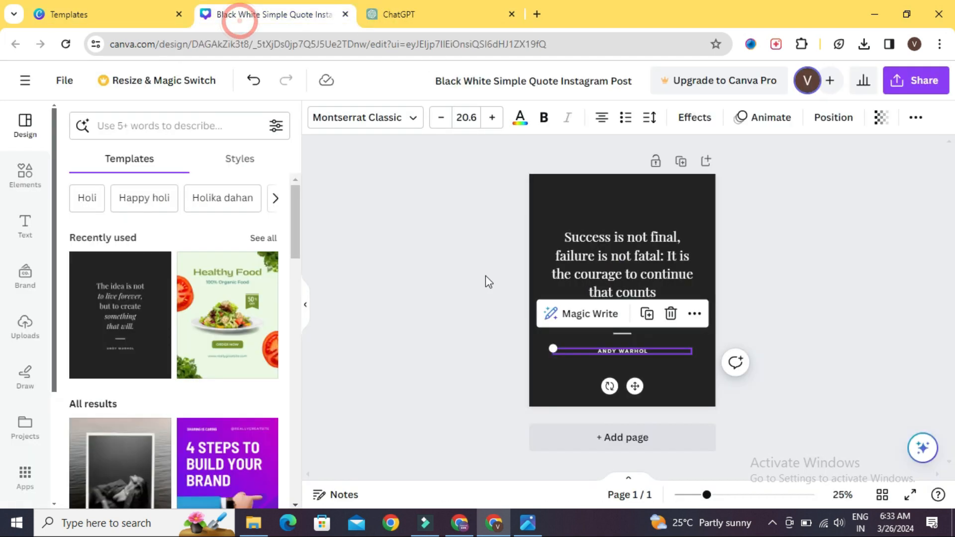
{"action": "triple_click", "coordinate": [620, 354]}
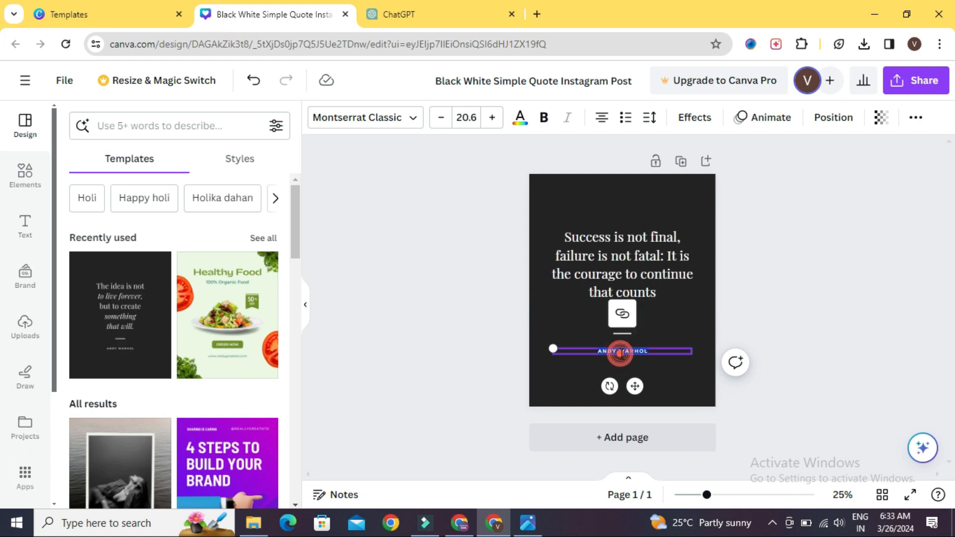
{"action": "key", "text": "ctrl+v"}
{"action": "left_click", "coordinate": [633, 248]}
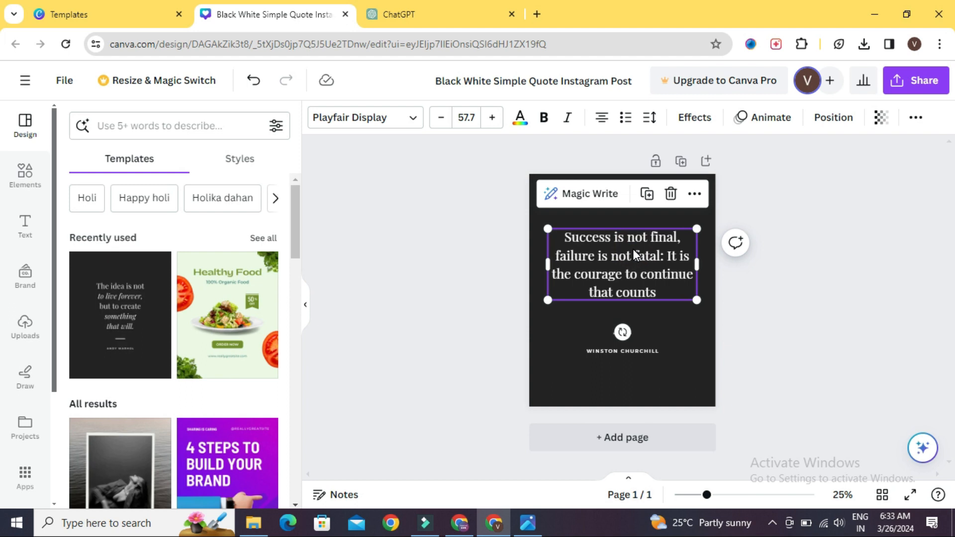
{"action": "left_click", "coordinate": [386, 297]}
Increase the quote text's font size to 64.7.
{"action": "left_click", "coordinate": [622, 268]}
{"action": "left_click", "coordinate": [493, 120]}
{"action": "left_click", "coordinate": [493, 120]}
{"action": "left_click", "coordinate": [493, 120]}
{"action": "left_click", "coordinate": [493, 120]}
{"action": "left_click", "coordinate": [493, 119]}
{"action": "left_click", "coordinate": [493, 120]}
{"action": "left_click", "coordinate": [493, 120]}
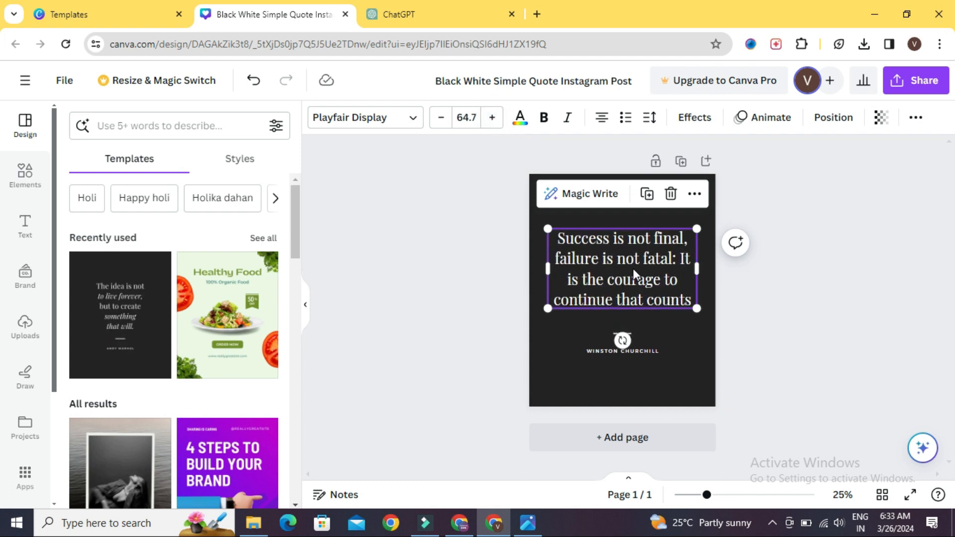
Scale up the quote text box from its lower corners to a font size of about 73.1.
{"action": "left_click_drag", "start_coordinate": [699, 310], "coordinate": [707, 314]}
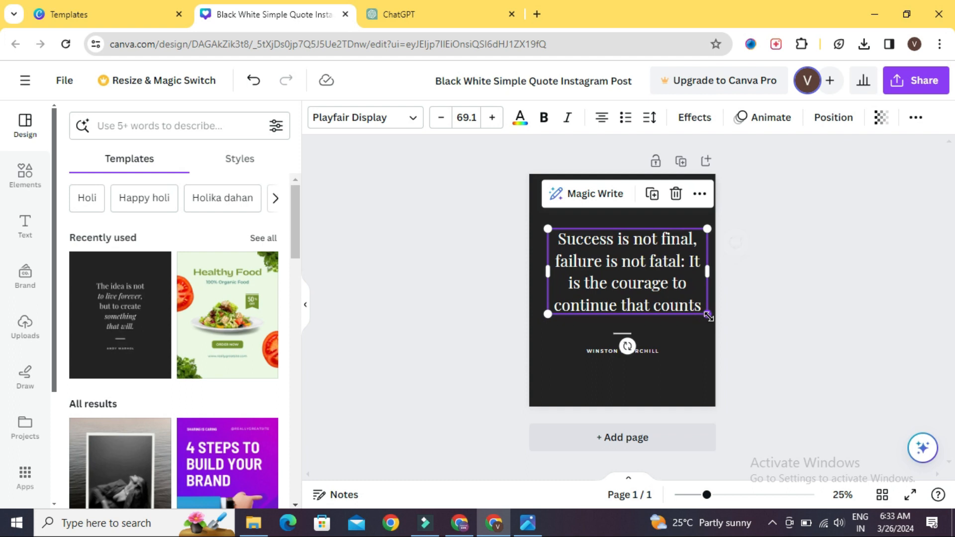
{"action": "left_click_drag", "start_coordinate": [545, 314], "coordinate": [539, 318]}
{"action": "left_click", "coordinate": [471, 309]}
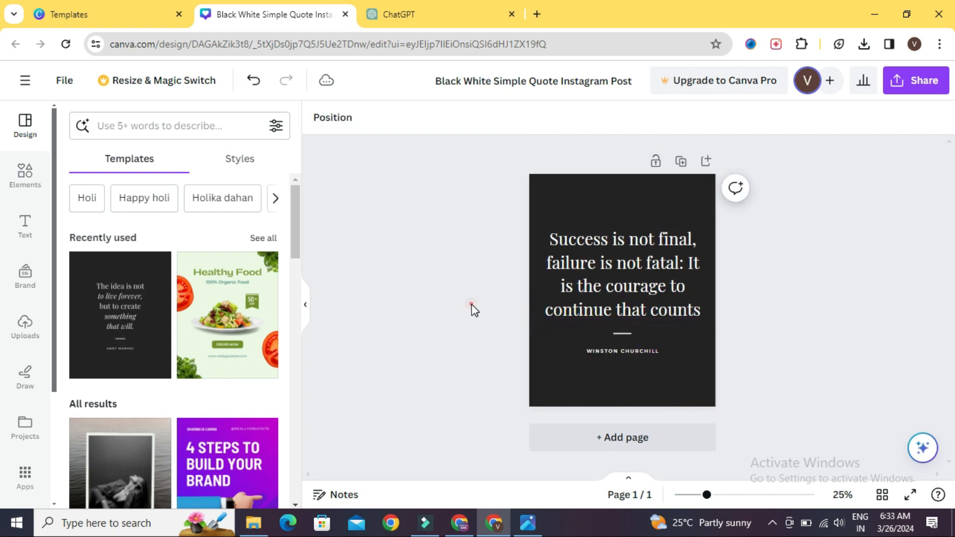
Set the quote text's colour to the solid red from the default colours.
{"action": "left_click", "coordinate": [582, 263]}
{"action": "left_click", "coordinate": [582, 261]}
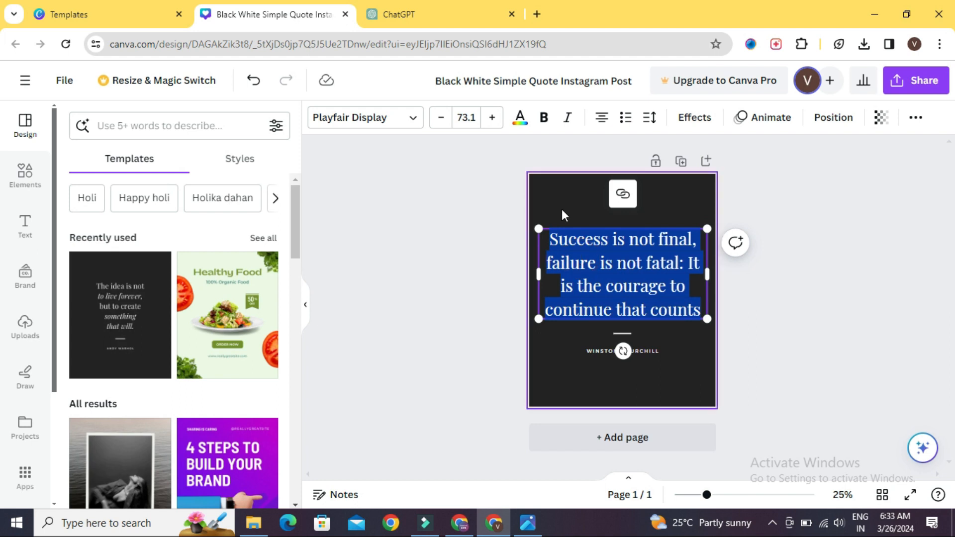
{"action": "left_click", "coordinate": [521, 122]}
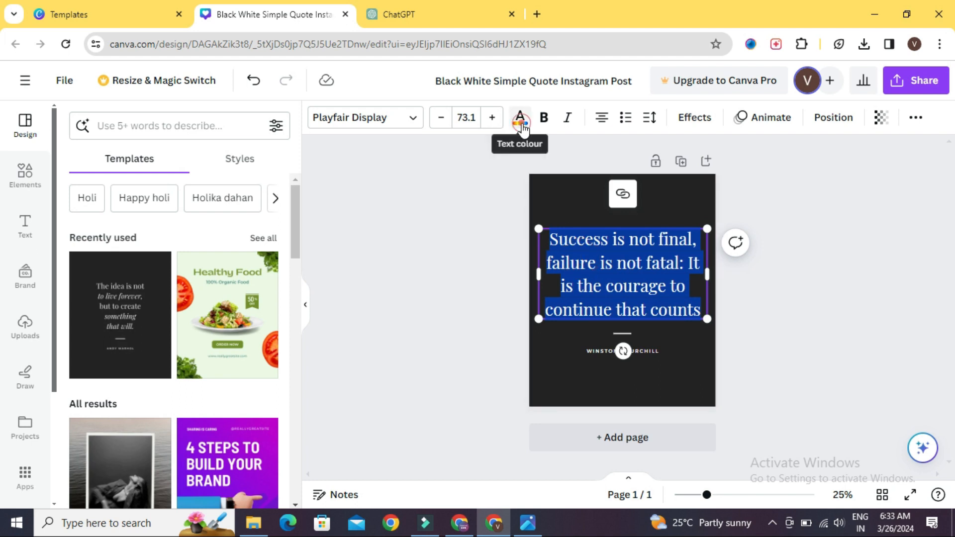
{"action": "scroll", "coordinate": [293, 310], "scroll_direction": "down", "scroll_amount": 2}
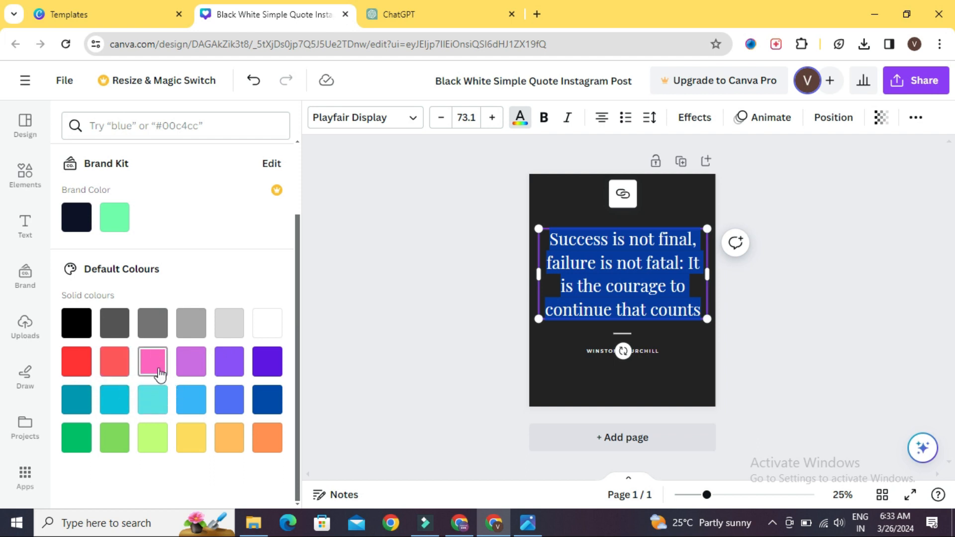
{"action": "left_click", "coordinate": [74, 367]}
{"action": "left_click", "coordinate": [435, 295]}
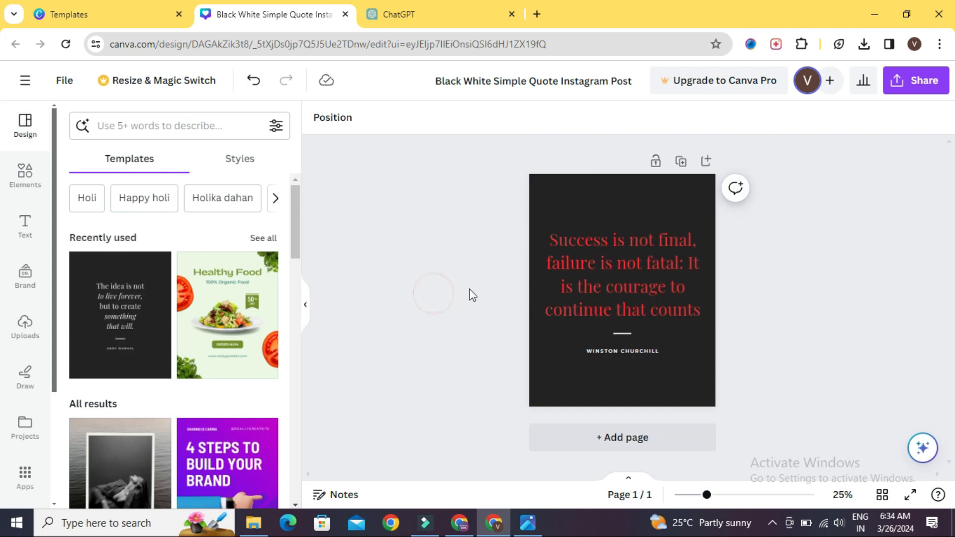
Change the quote text's colour to the mint green from the brand kit.
{"action": "left_click", "coordinate": [578, 285]}
{"action": "left_click", "coordinate": [578, 285]}
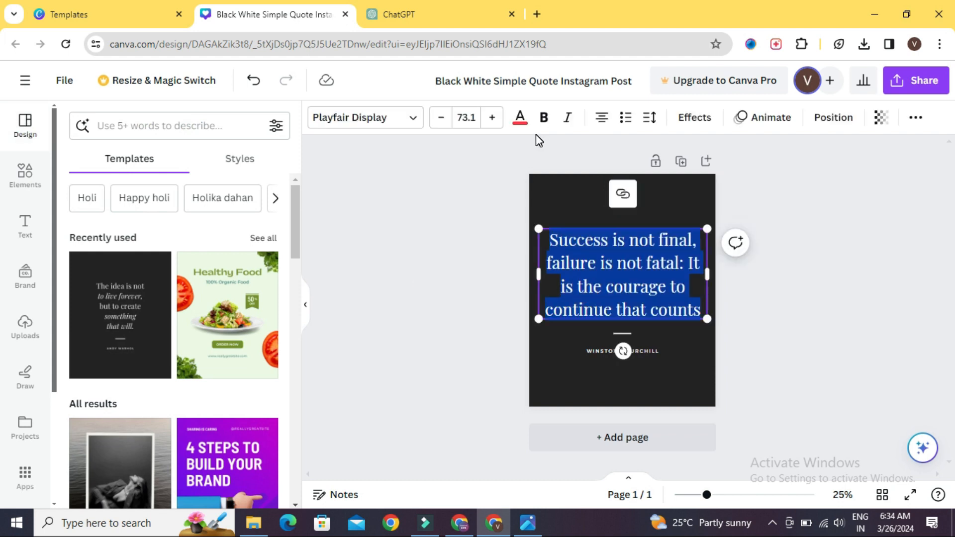
{"action": "left_click", "coordinate": [520, 118]}
{"action": "scroll", "coordinate": [199, 344], "scroll_direction": "down", "scroll_amount": 2}
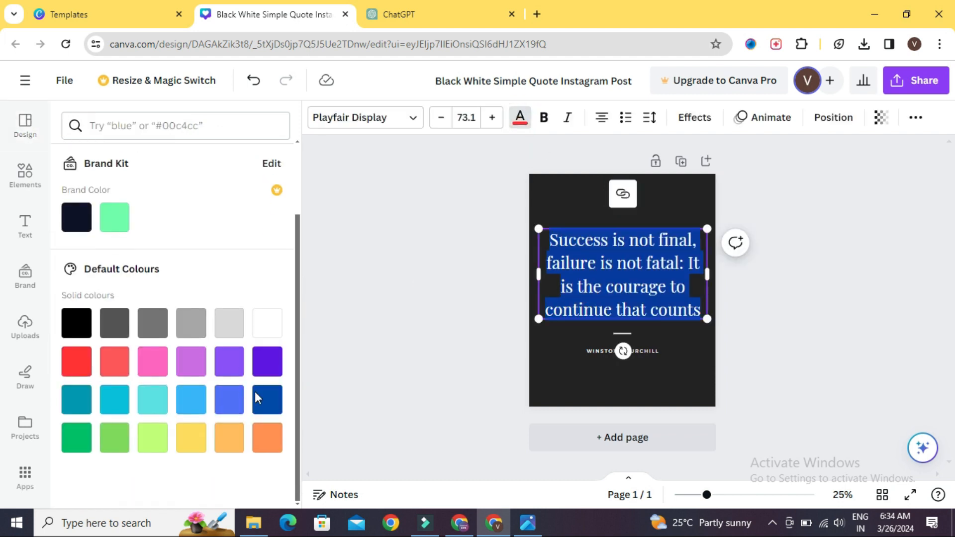
{"action": "left_click", "coordinate": [121, 232]}
{"action": "left_click", "coordinate": [397, 281]}
Set the quote text's colour back to white from the document colours.
{"action": "left_click", "coordinate": [636, 264]}
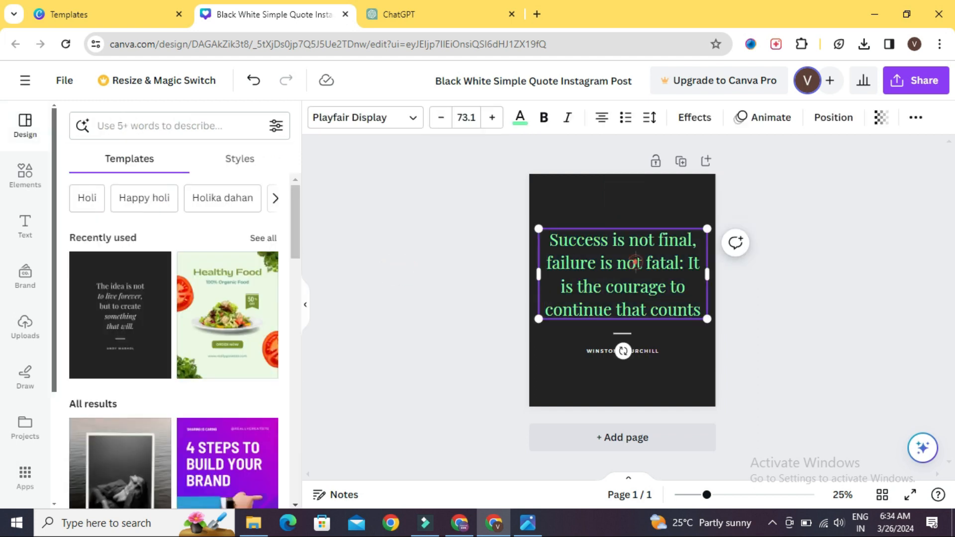
{"action": "left_click", "coordinate": [635, 264]}
{"action": "left_click", "coordinate": [520, 117]}
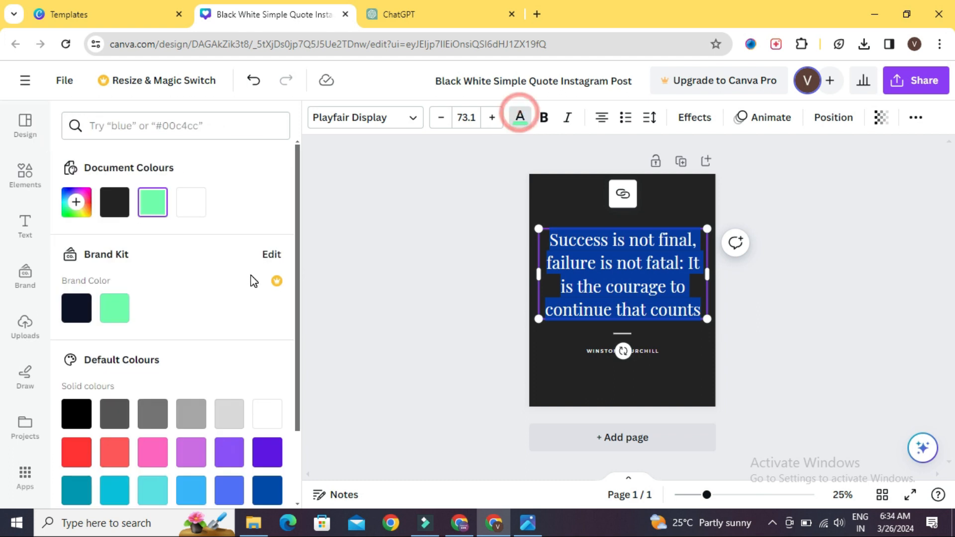
{"action": "left_click", "coordinate": [191, 202]}
{"action": "left_click", "coordinate": [398, 235]}
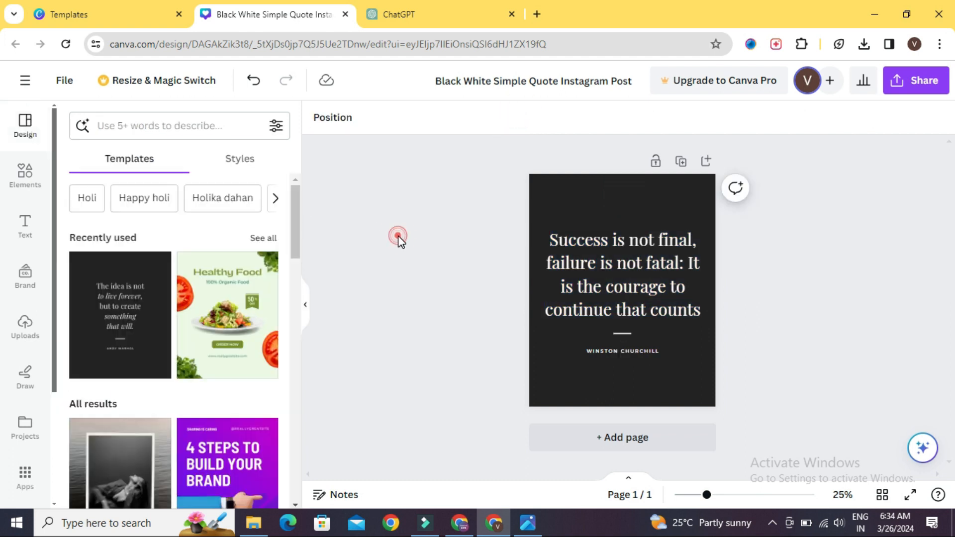
Try solid yellow, red, violet, white and blue as the page's background colour.
{"action": "left_click", "coordinate": [575, 202]}
{"action": "left_click", "coordinate": [401, 291]}
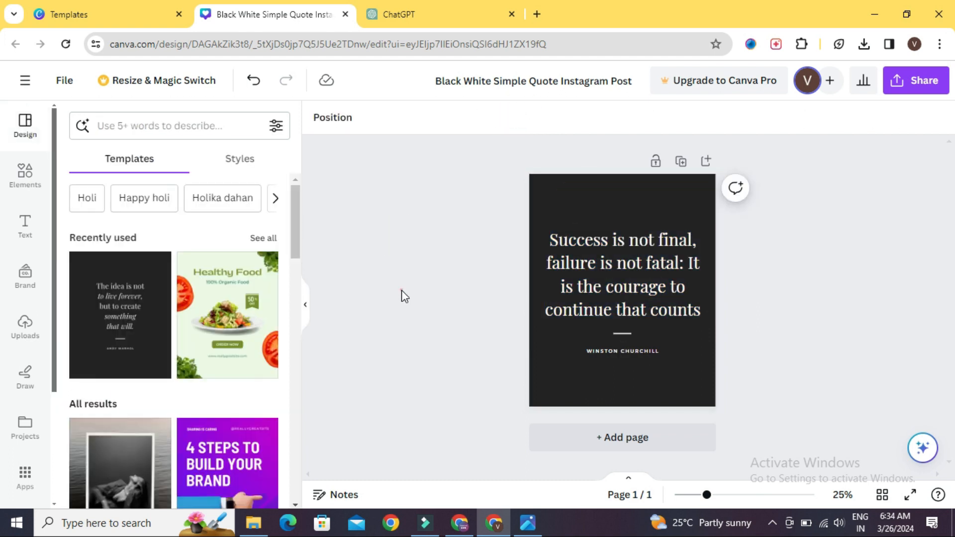
{"action": "left_click", "coordinate": [582, 199]}
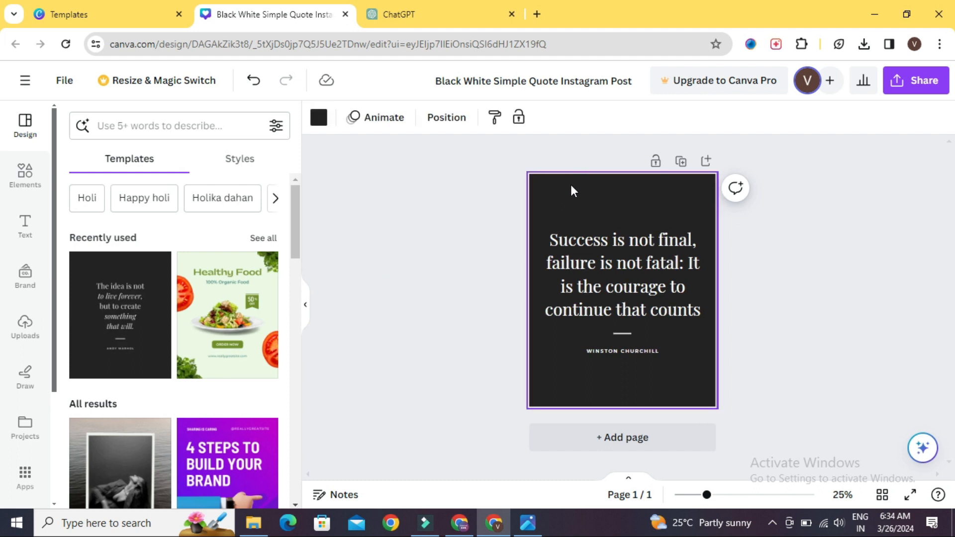
{"action": "left_click", "coordinate": [319, 118]}
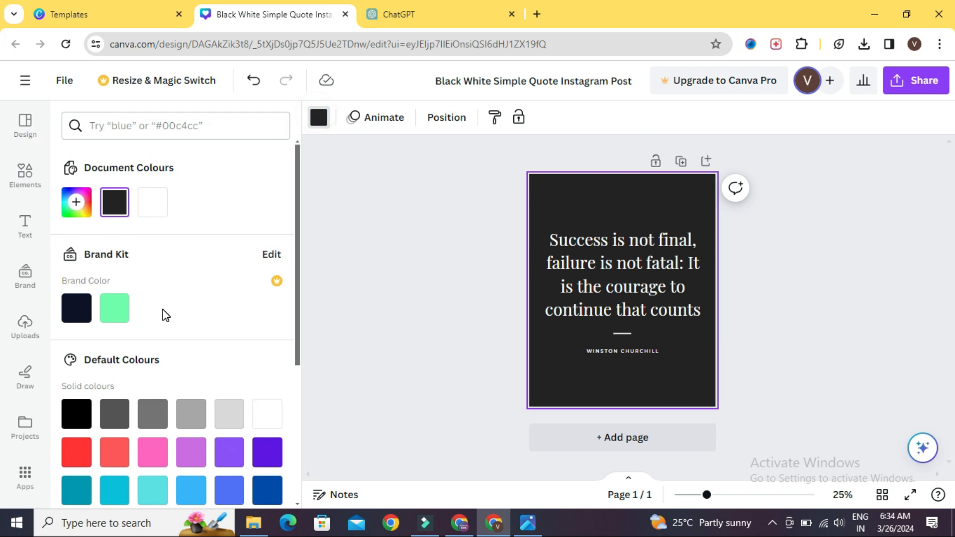
{"action": "scroll", "coordinate": [163, 314], "scroll_direction": "down", "scroll_amount": 5}
{"action": "left_click", "coordinate": [197, 307]}
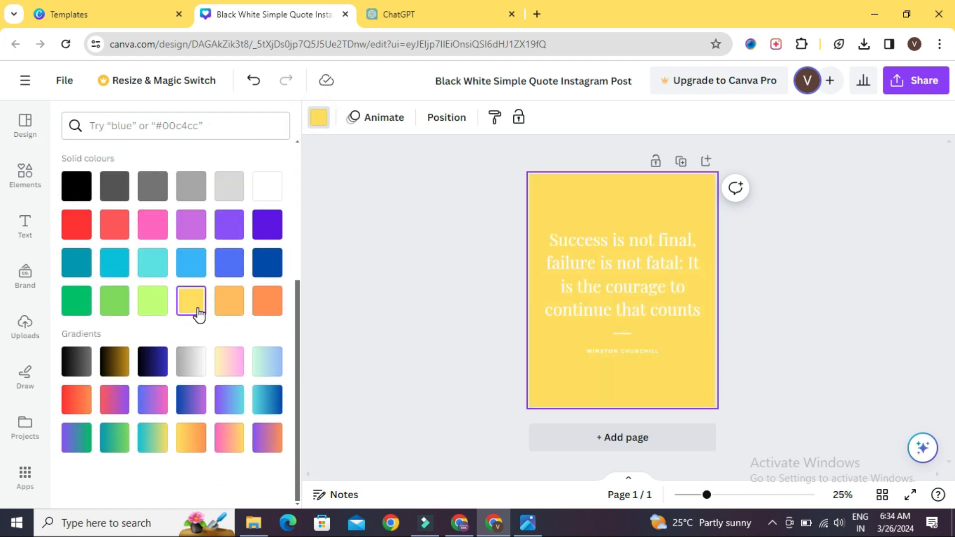
{"action": "left_click", "coordinate": [76, 225]}
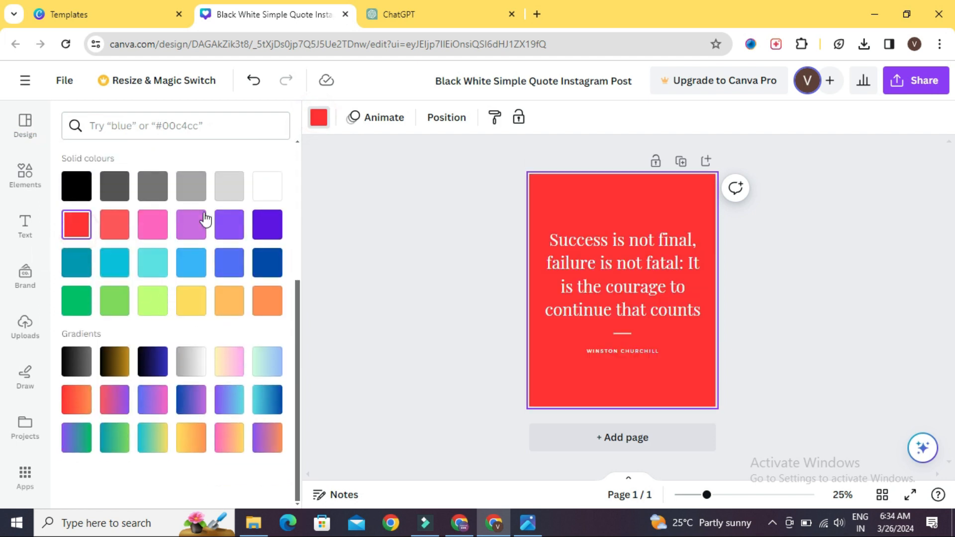
{"action": "left_click", "coordinate": [267, 221]}
{"action": "left_click", "coordinate": [259, 189]}
{"action": "left_click", "coordinate": [228, 250]}
Try teal-to-blue, violet-to-orange, pink-to-yellow, violet-to-green and black-to-grey gradients on the page background.
{"action": "left_click", "coordinate": [268, 401]}
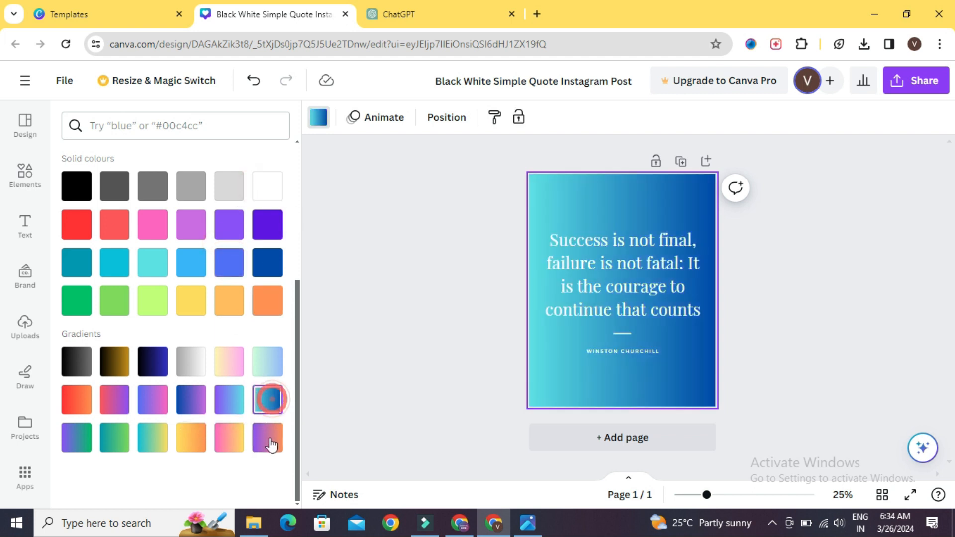
{"action": "left_click", "coordinate": [270, 441]}
{"action": "left_click", "coordinate": [230, 438]}
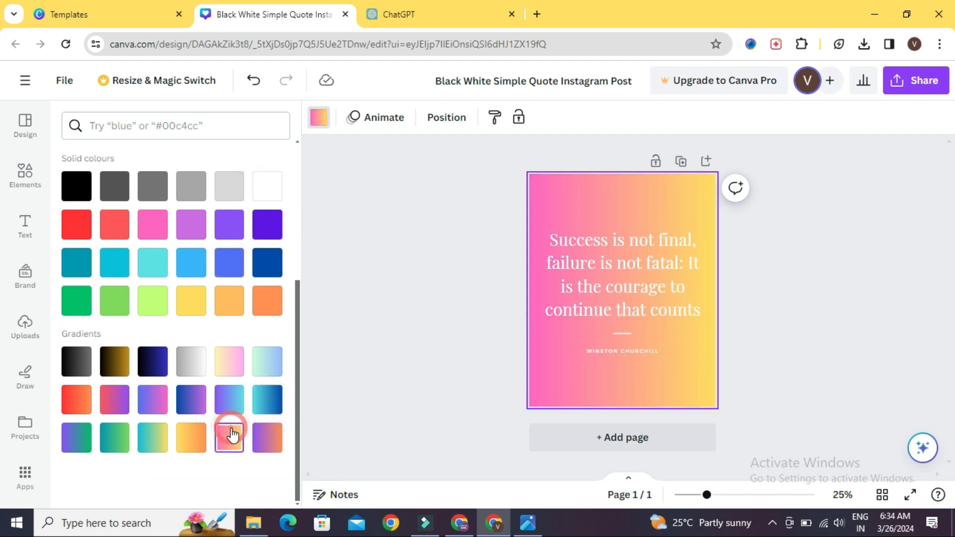
{"action": "left_click", "coordinate": [84, 439]}
{"action": "left_click", "coordinate": [75, 364]}
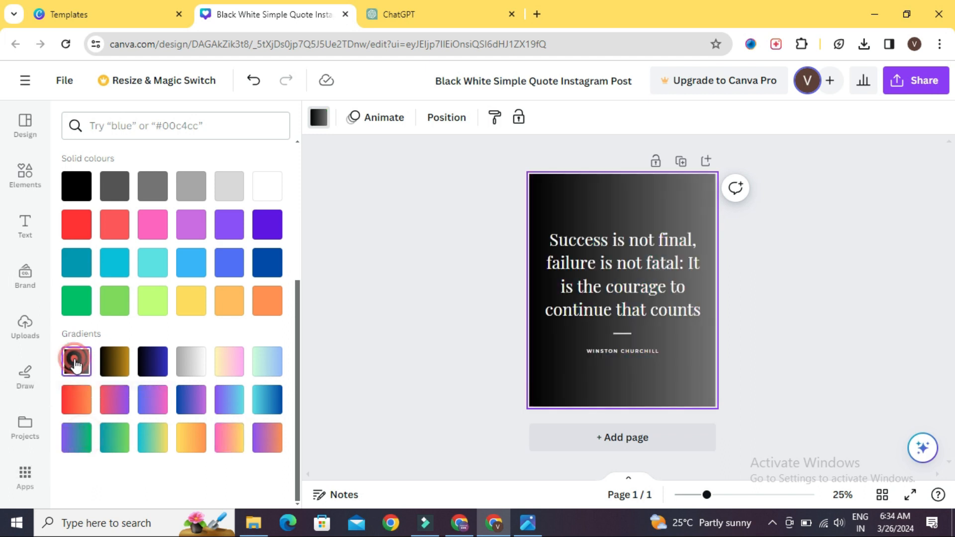
Apply the black-to-dark-blue gradient to the page background and deselect everything.
{"action": "left_click", "coordinate": [153, 363]}
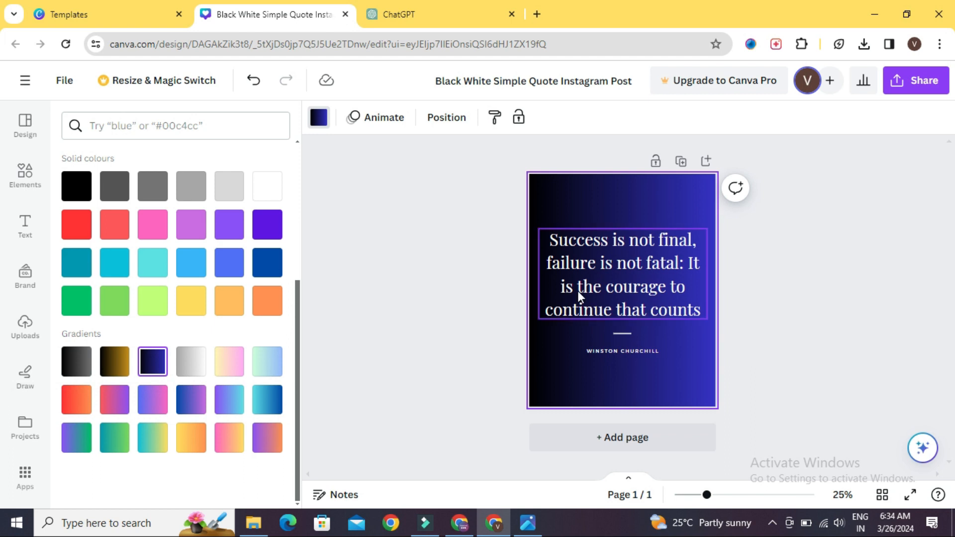
{"action": "left_click", "coordinate": [607, 297]}
{"action": "left_click", "coordinate": [433, 297]}
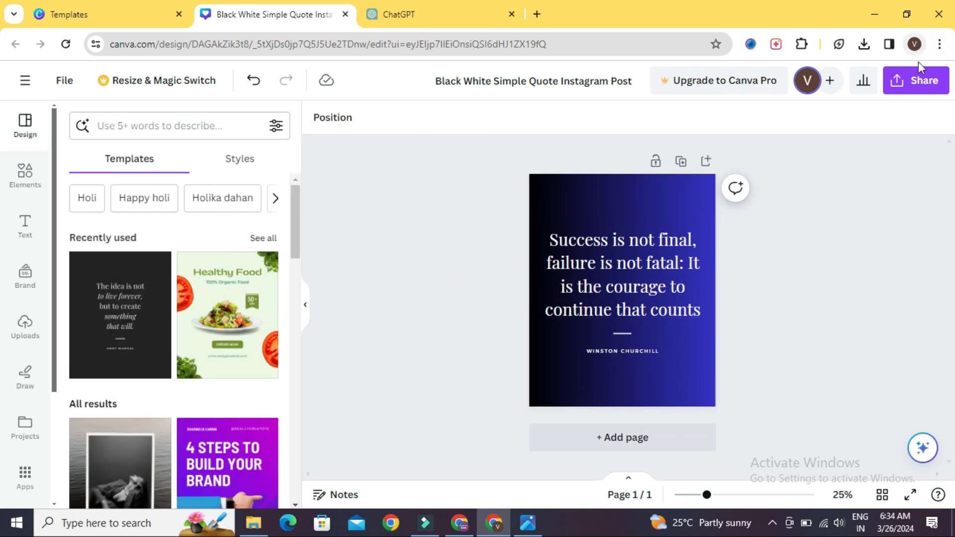
Download the finished quote design as a PNG at 1,080 × 1,350 px and dismiss the sharing options.
{"action": "left_click", "coordinate": [920, 81]}
{"action": "scroll", "coordinate": [776, 236], "scroll_direction": "down", "scroll_amount": 2}
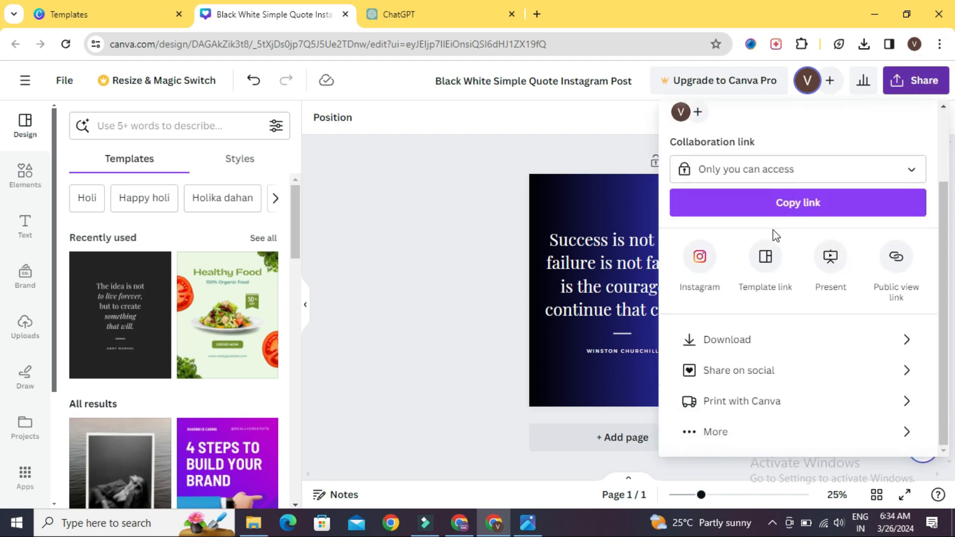
{"action": "left_click", "coordinate": [720, 338]}
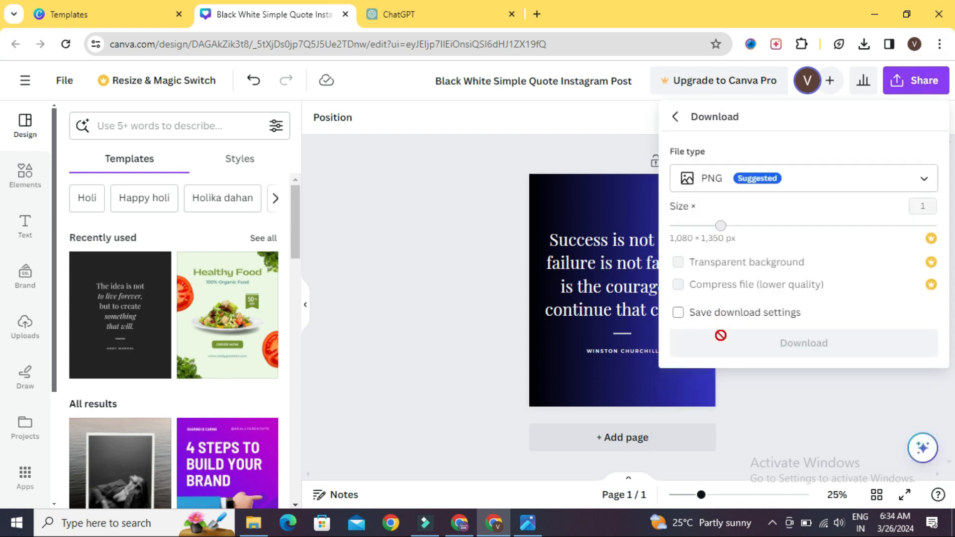
{"action": "left_click", "coordinate": [763, 348]}
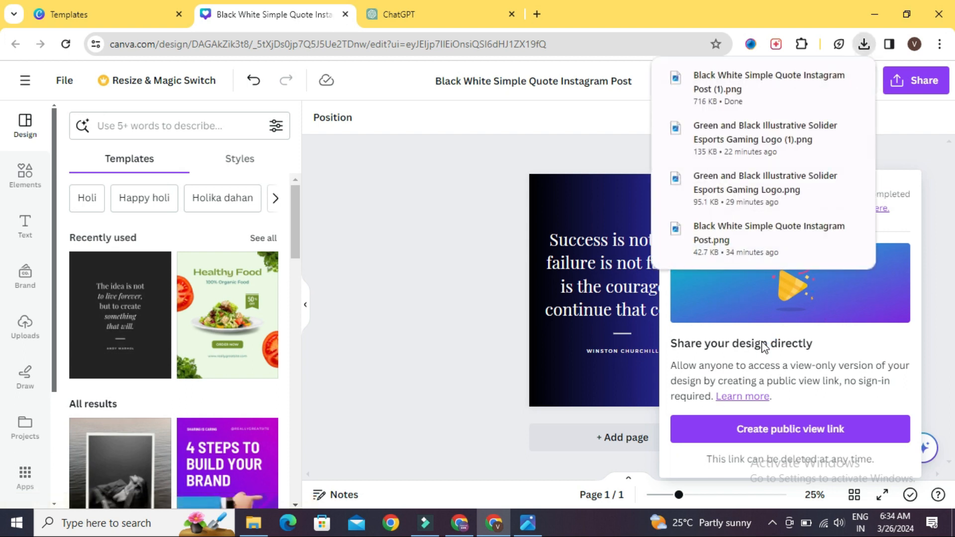
{"action": "left_click", "coordinate": [443, 309]}
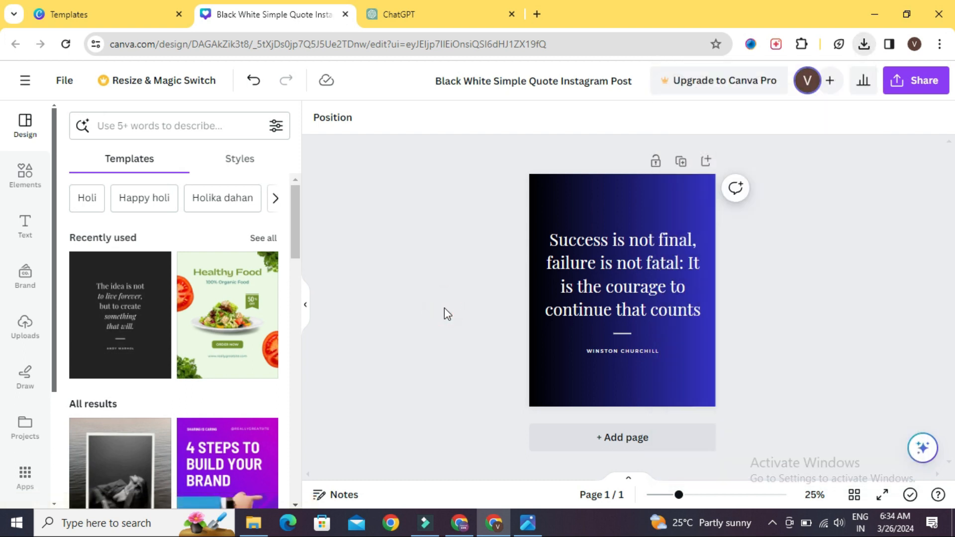
In the INSSIST Instagram client, start a photo post with the downloaded "Black White Simple Quote Instagram Post (1)" image and proceed to its details.
{"action": "left_click", "coordinate": [776, 44]}
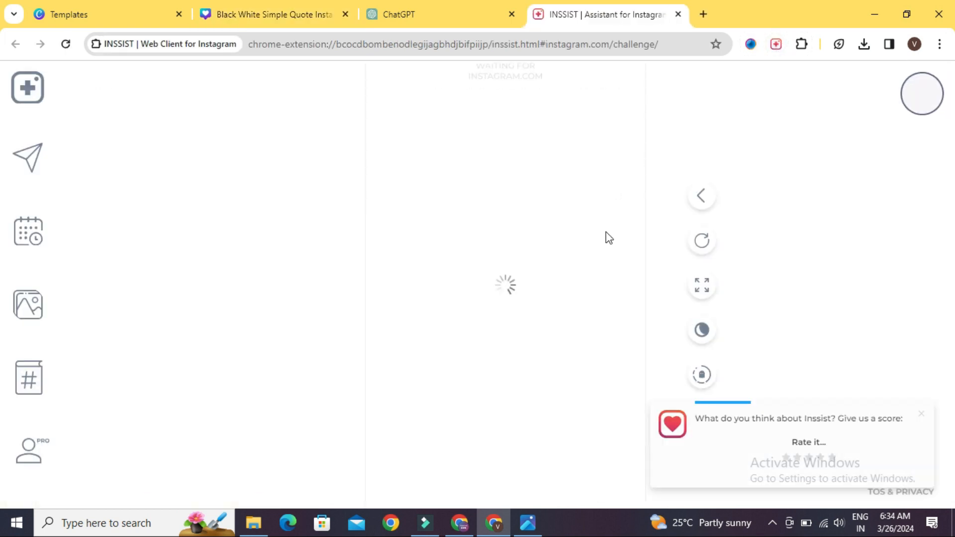
{"action": "left_click", "coordinate": [554, 317]}
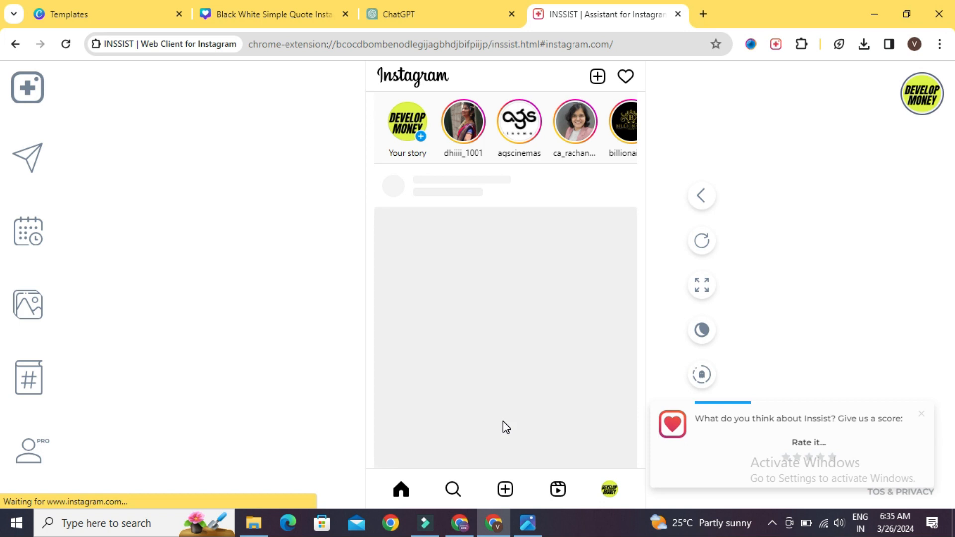
{"action": "left_click", "coordinate": [505, 494]}
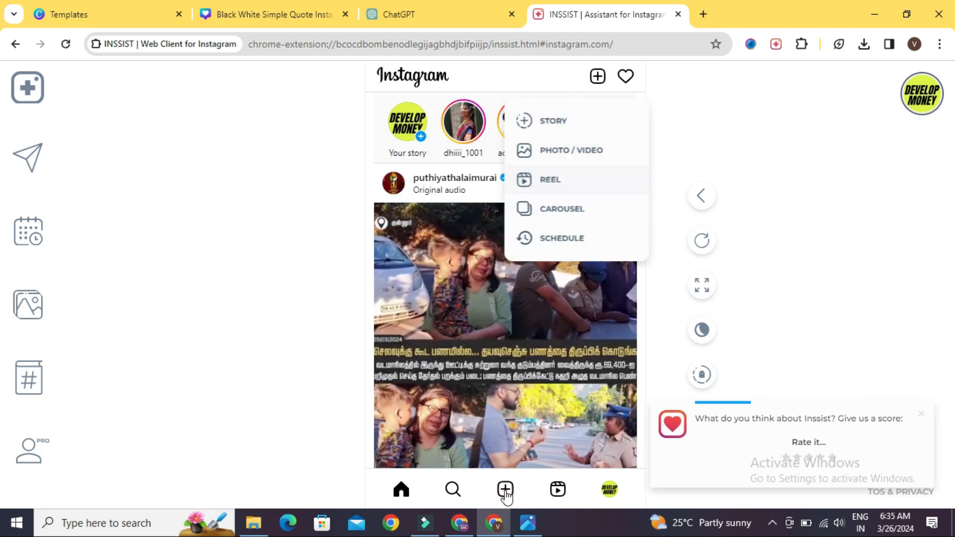
{"action": "left_click", "coordinate": [591, 152]}
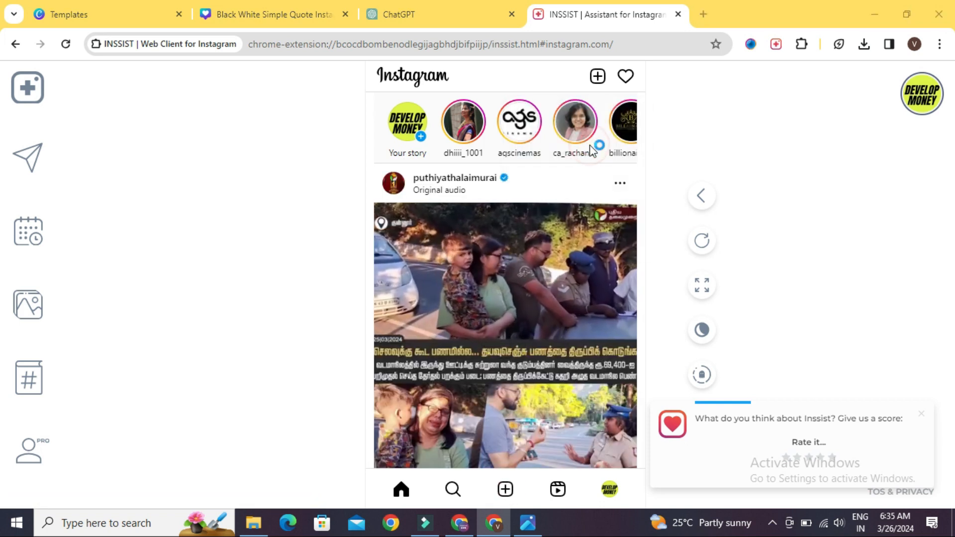
{"action": "left_click", "coordinate": [294, 343]}
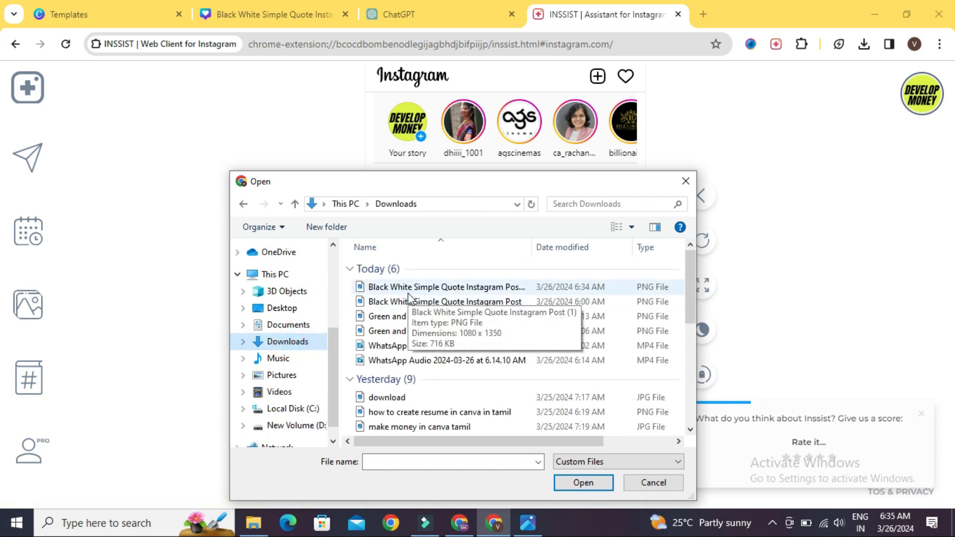
{"action": "double_click", "coordinate": [408, 294]}
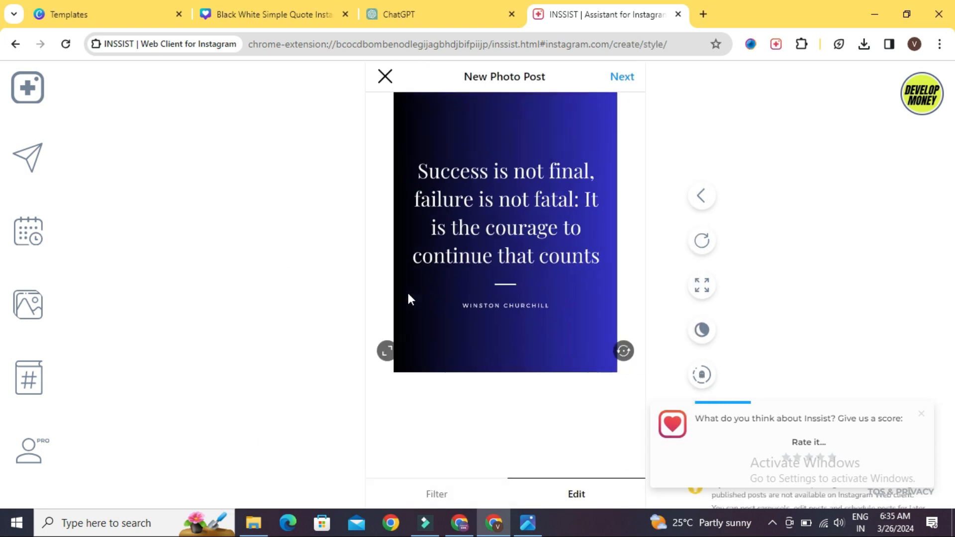
{"action": "left_click", "coordinate": [623, 78]}
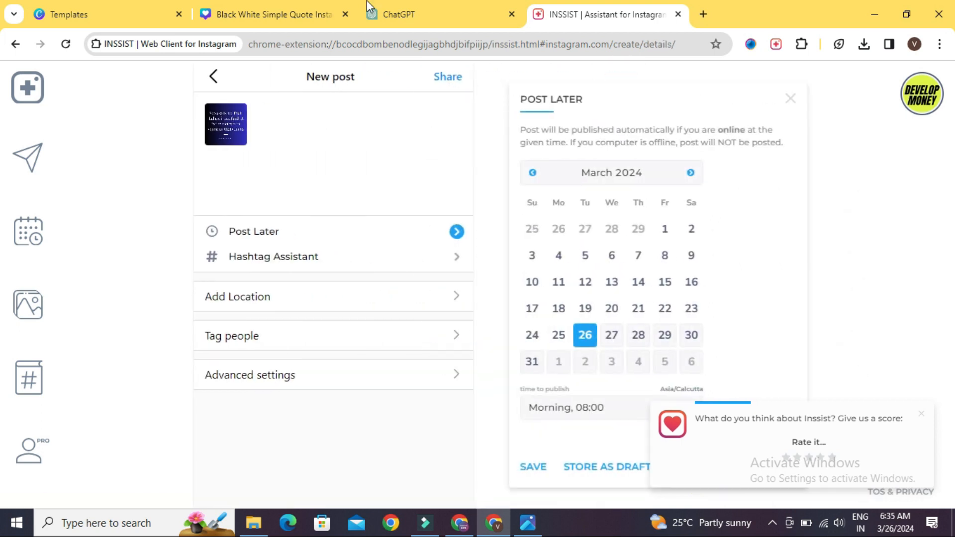
Caption the new post with the full quote and author copied from the ChatGPT answer, and share it immediately.
{"action": "left_click", "coordinate": [367, 4]}
{"action": "triple_click", "coordinate": [462, 200]}
{"action": "key", "text": "ctrl+c"}
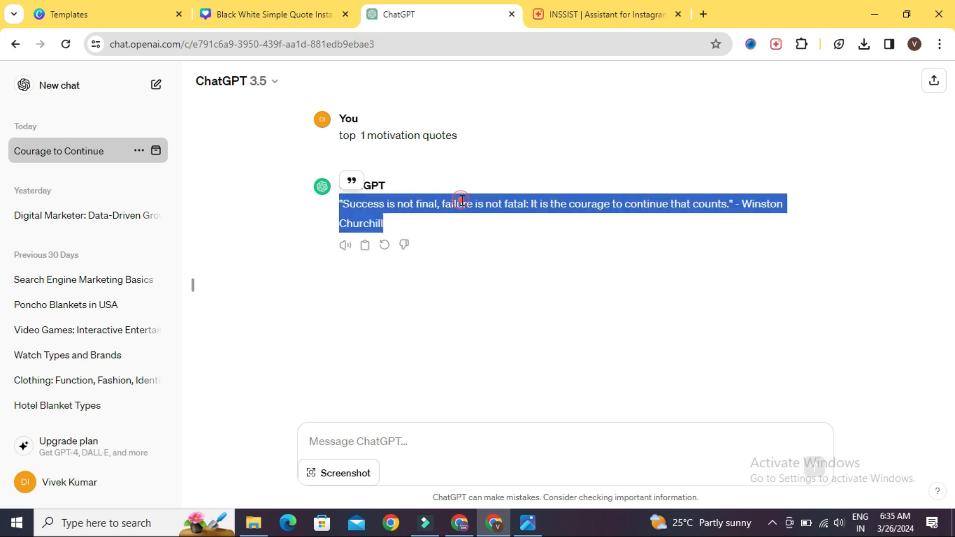
{"action": "left_click", "coordinate": [595, 19]}
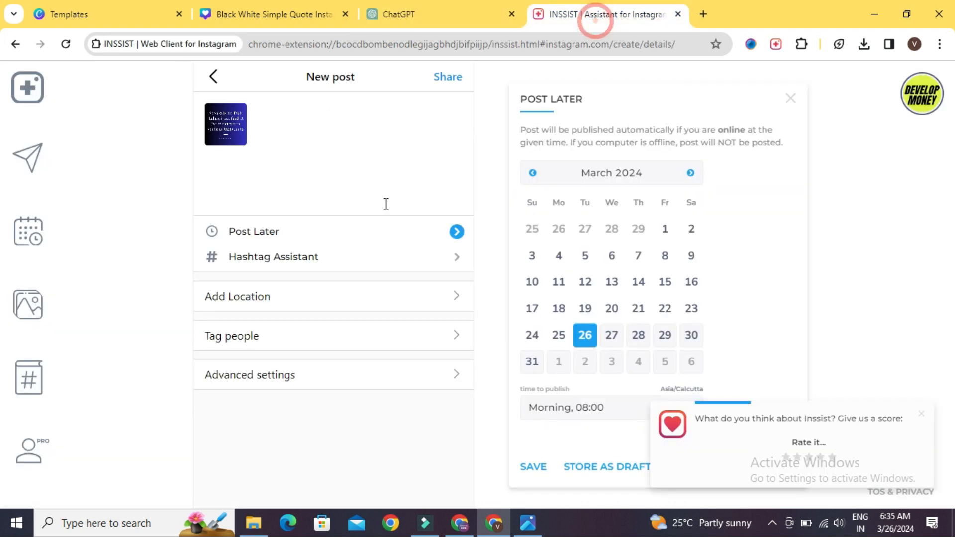
{"action": "left_click", "coordinate": [357, 179]}
{"action": "key", "text": "ctrl+v"}
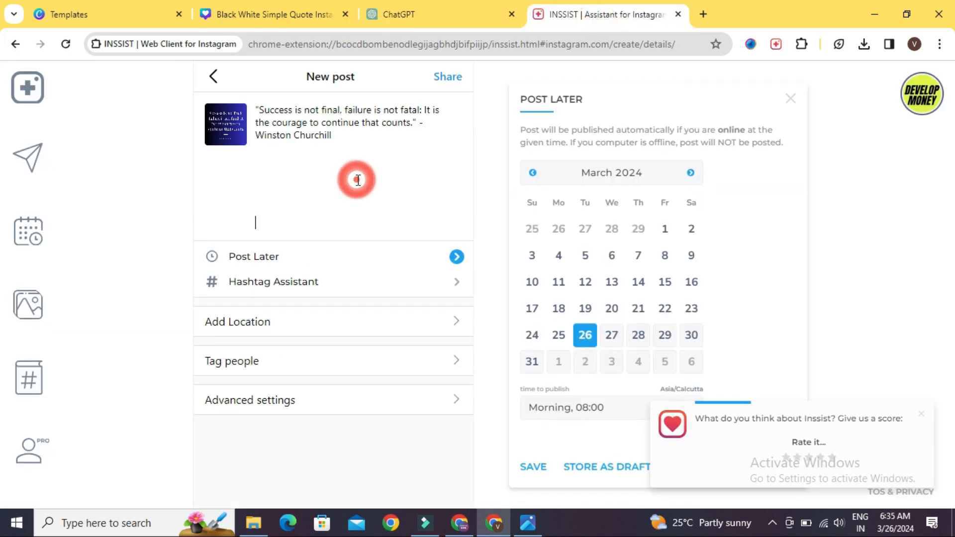
{"action": "left_click", "coordinate": [448, 77]}
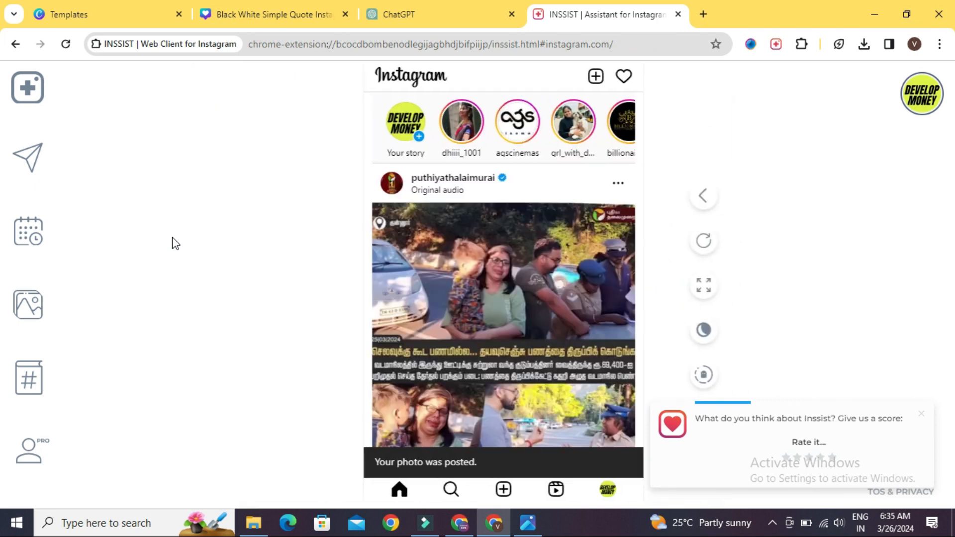
{"action": "left_click", "coordinate": [316, 9]}
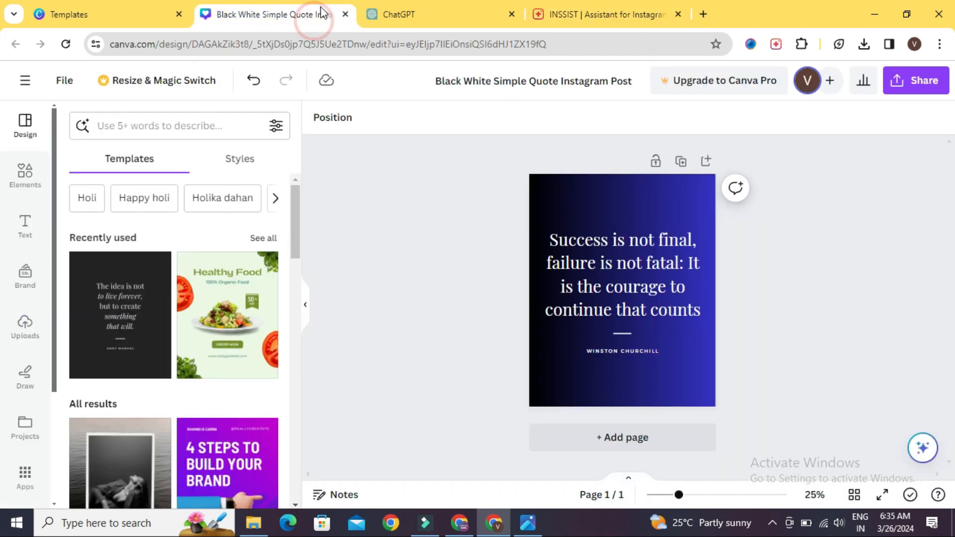
{"action": "left_click", "coordinate": [423, 7]}
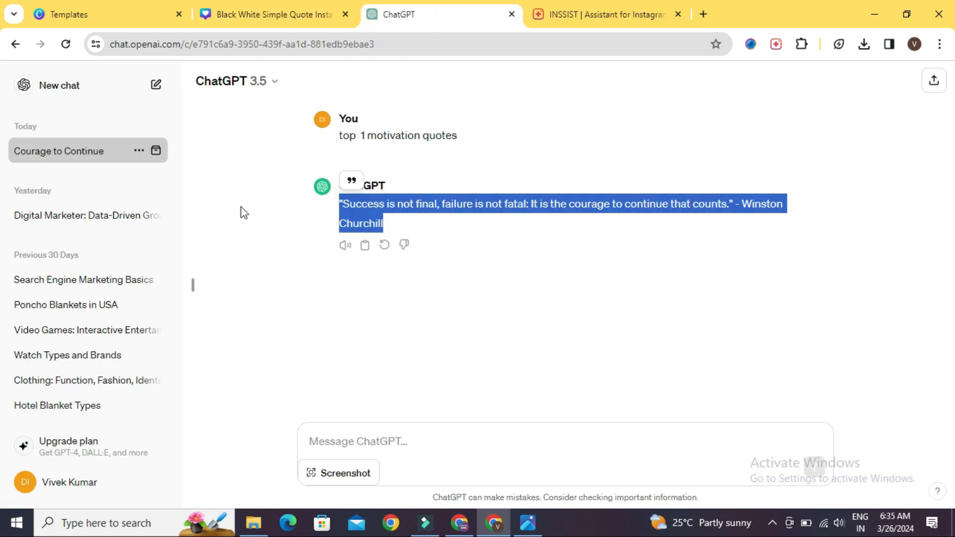
{"action": "left_click", "coordinate": [85, 9]}
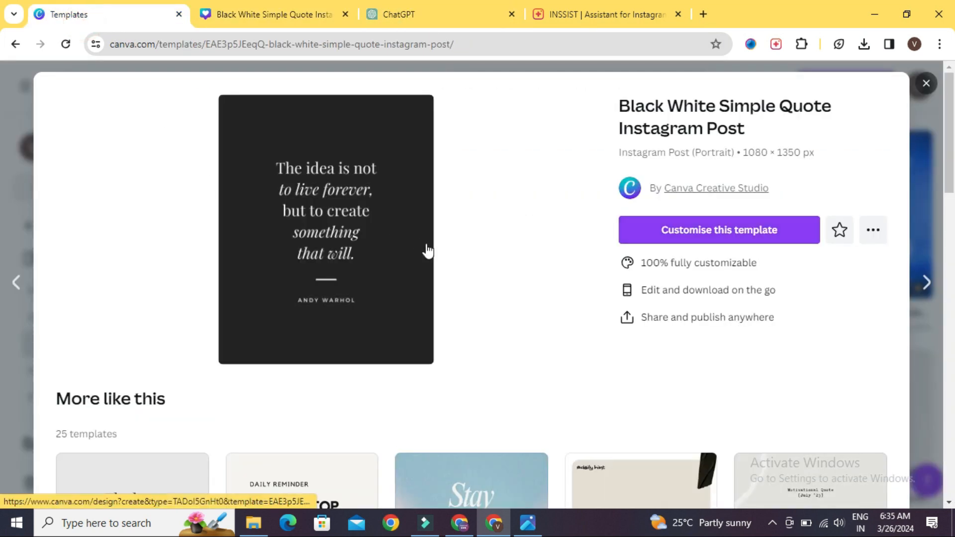